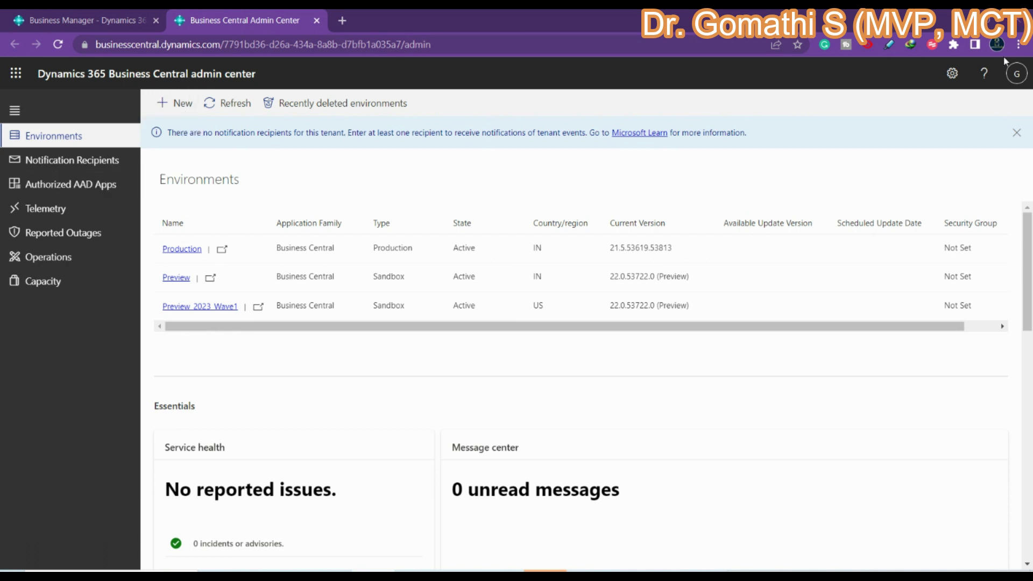
Step: Go to the Business Central admin center via Settings and start creating a new environment
click(953, 73)
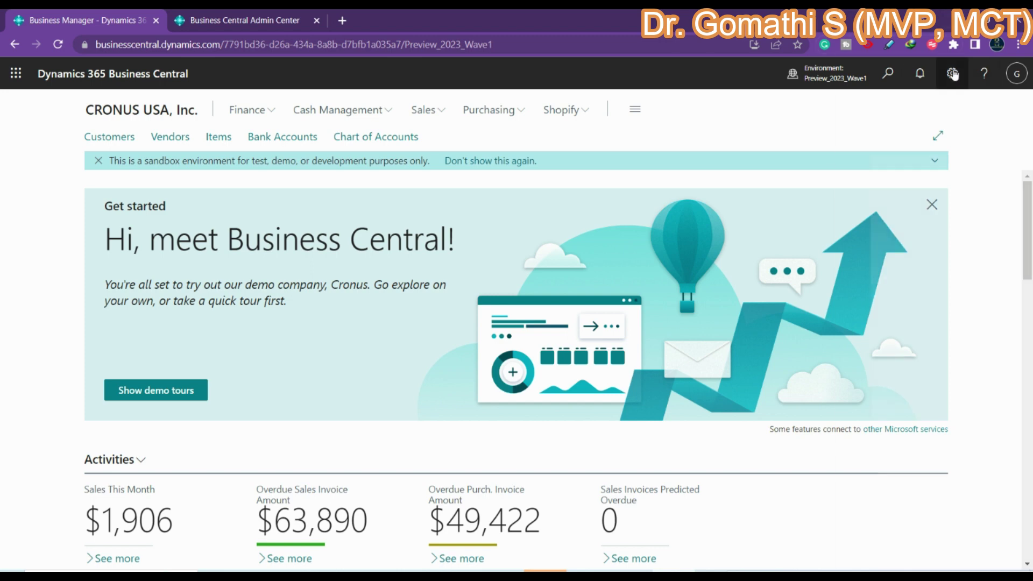
click(952, 74)
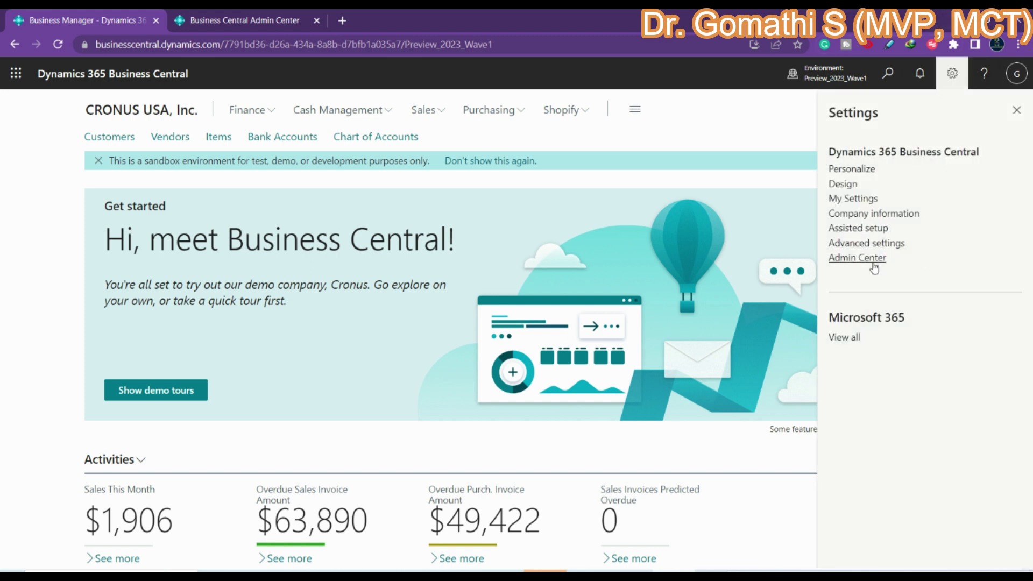
click(274, 16)
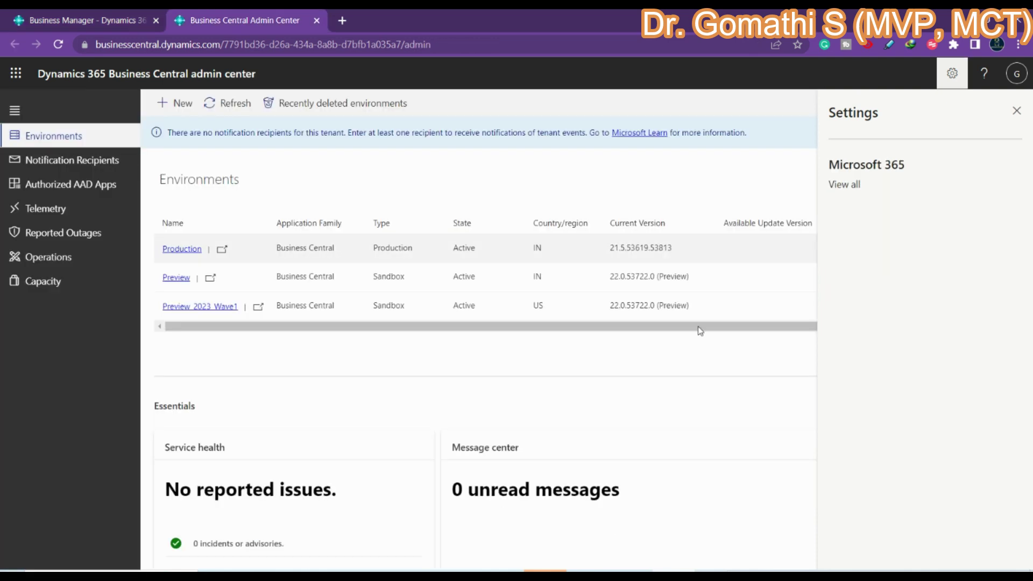
click(1017, 110)
click(23, 137)
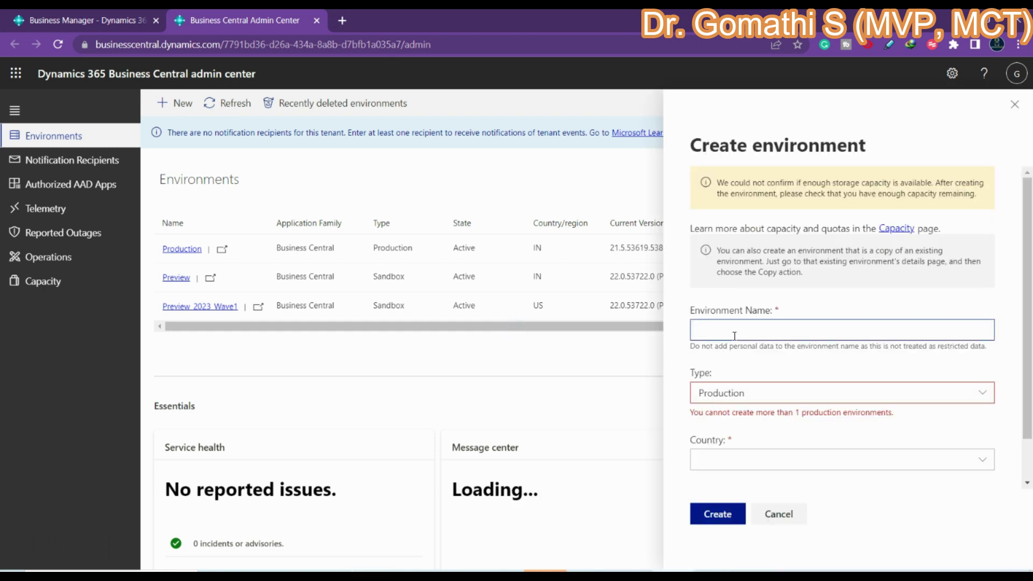
Step: Create a US Sandbox named Copilot-preview on 22.0.54157.54311 (Preview - Copilot edition)
text(Copilot )
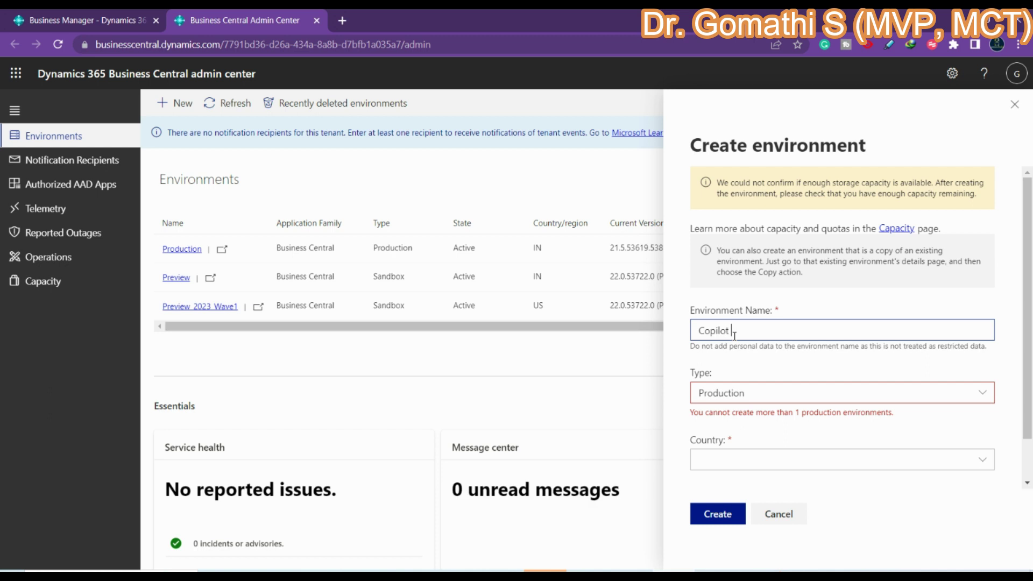
text(-preview)
click(738, 392)
click(741, 346)
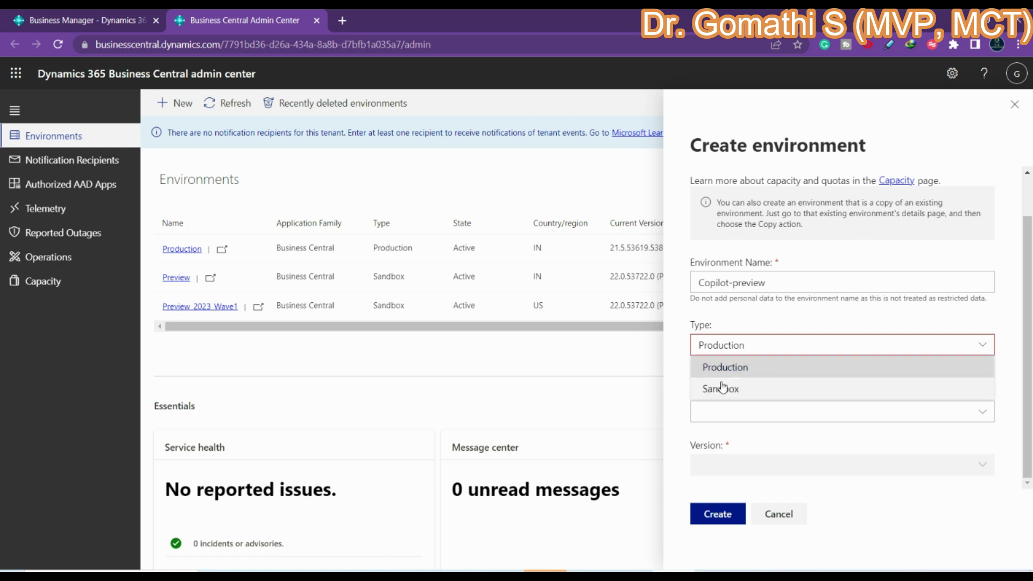
click(724, 388)
click(758, 326)
scroll(517, 411, down, 20)
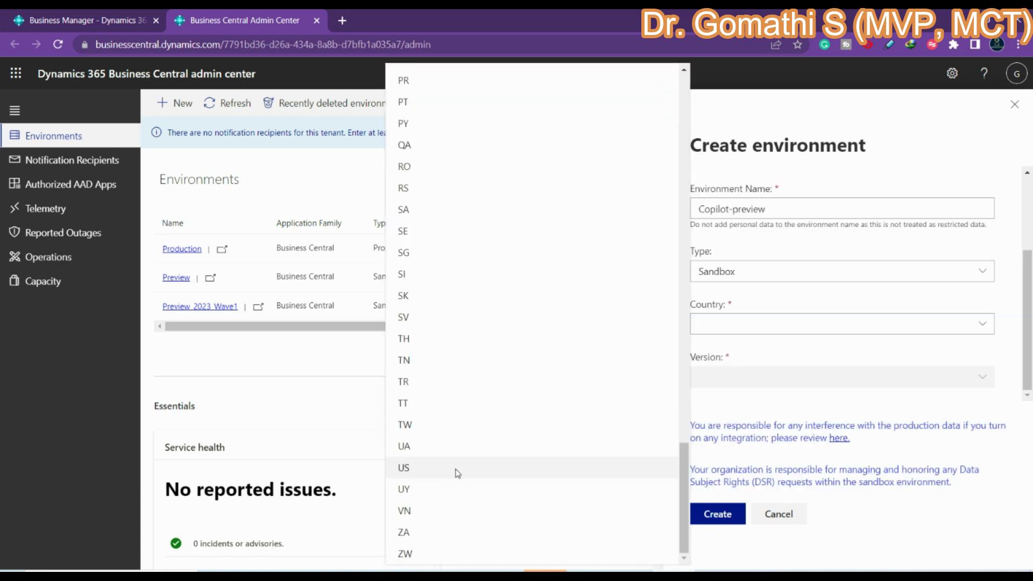
click(455, 468)
scroll(898, 328, down, 2)
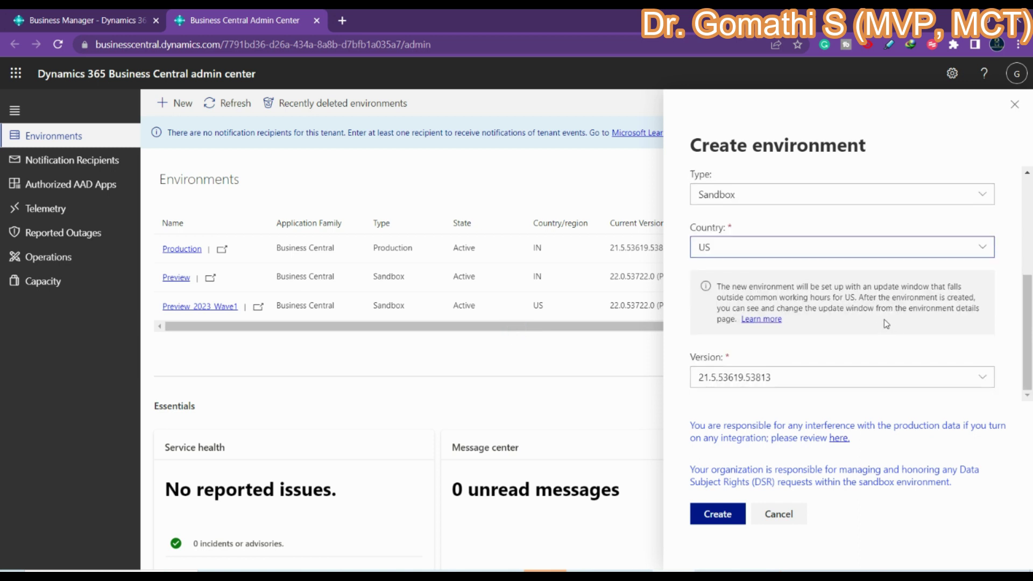
click(835, 380)
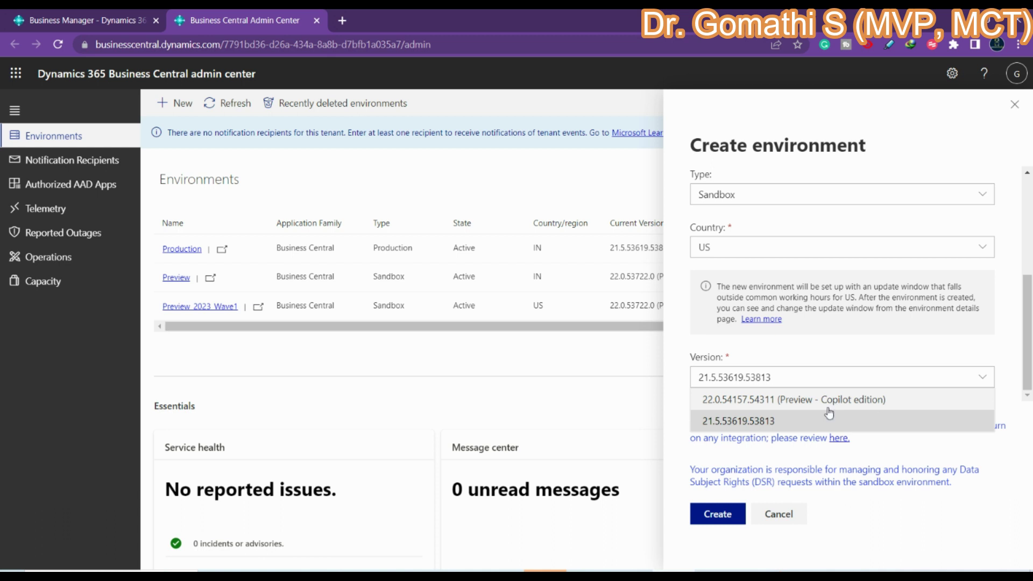
click(847, 399)
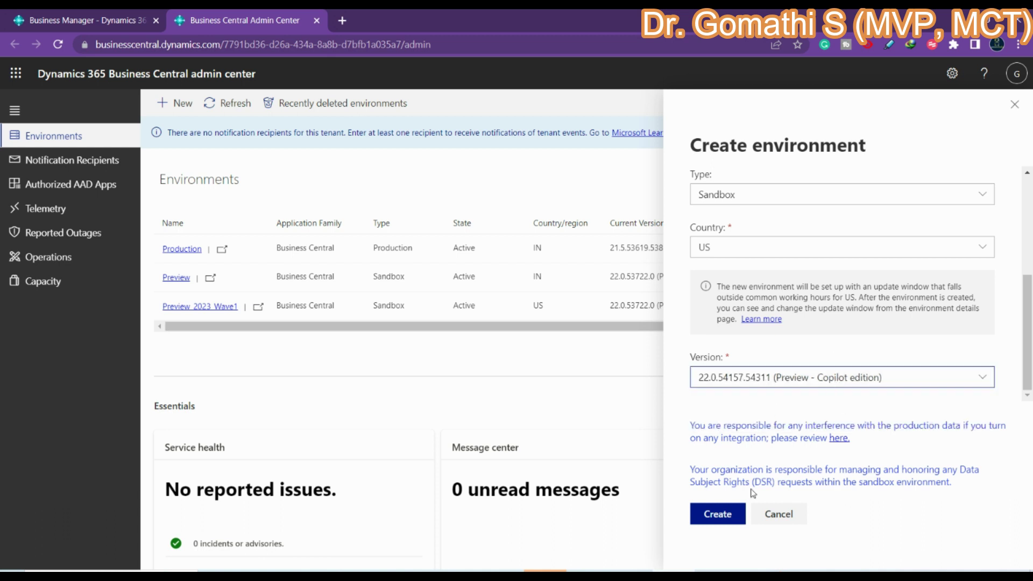
click(711, 516)
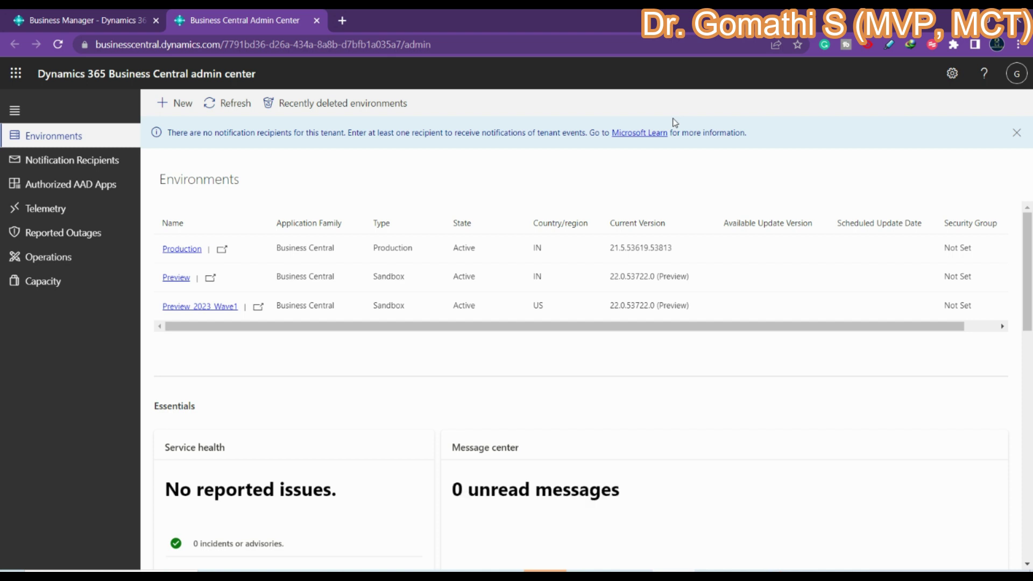
Step: Scroll the Environments list while the Copilot-preview environment is being created
scroll(770, 257, down, 5)
scroll(774, 259, up, 5)
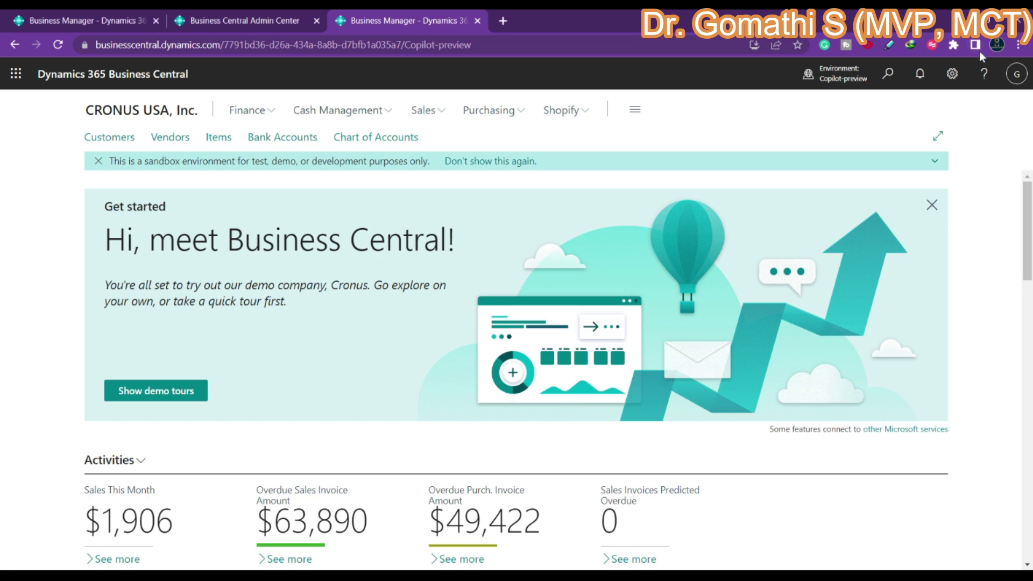
Step: Search Tell Me for 'feature mana' and open the Feature Management page
click(888, 74)
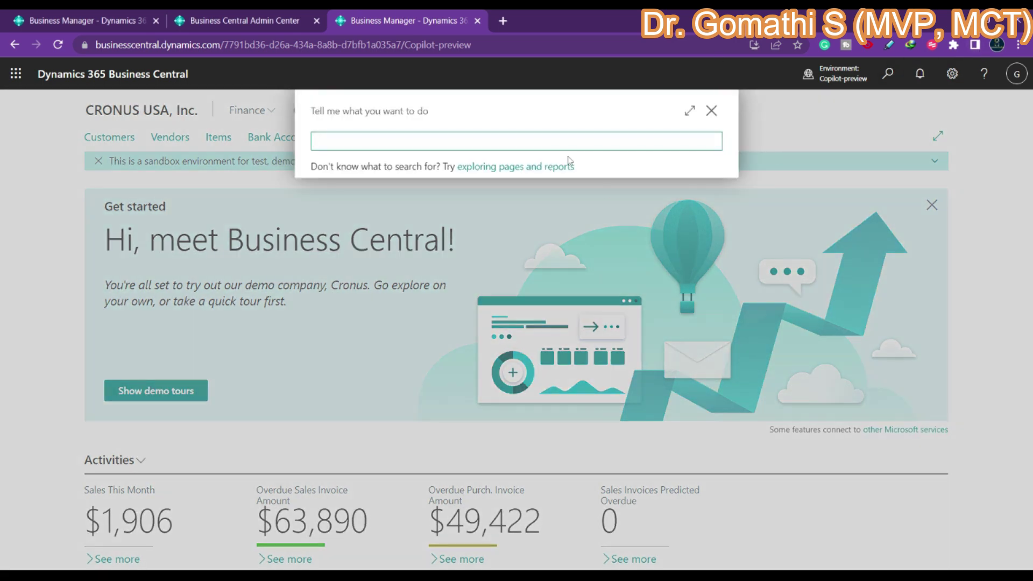
text(feature mana)
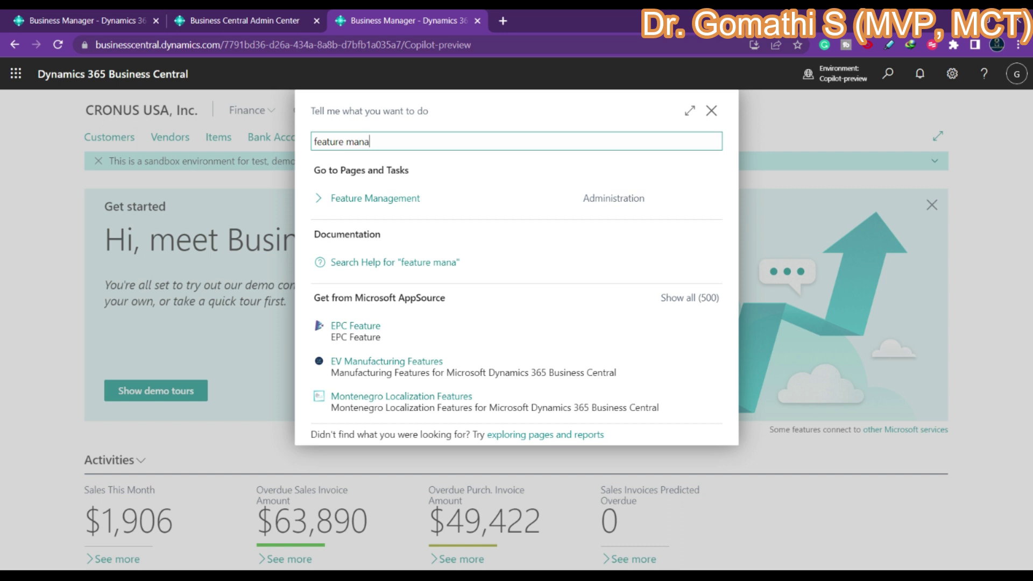
click(423, 198)
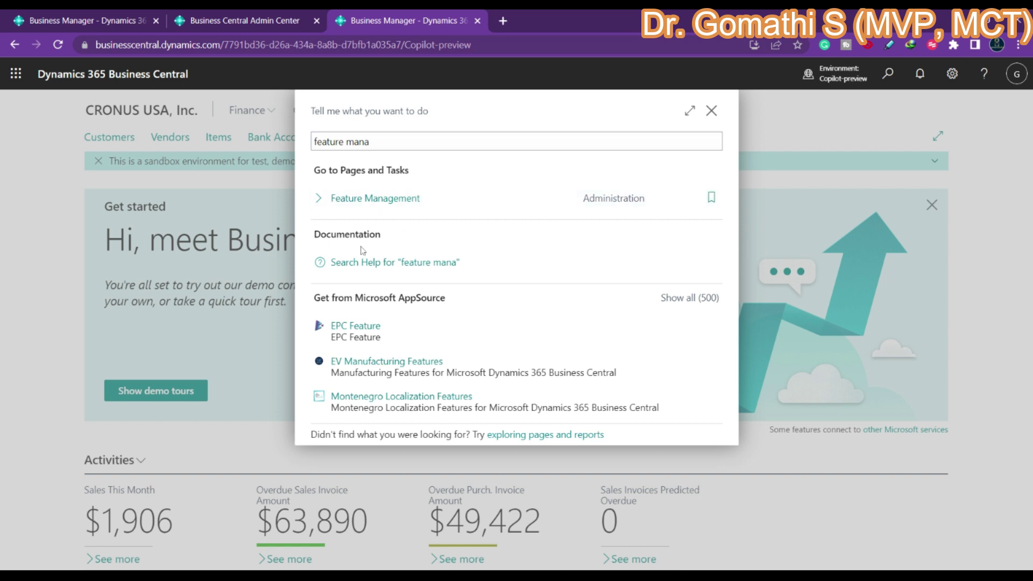
click(417, 199)
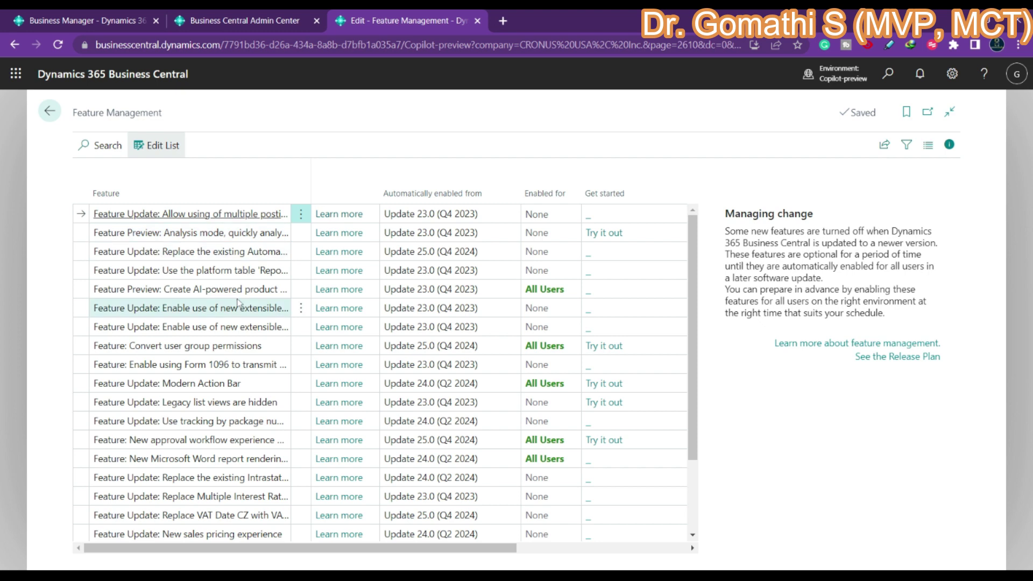
Step: Find and select the Create AI-powered product descriptions preview feature row
scroll(259, 215, down, 2)
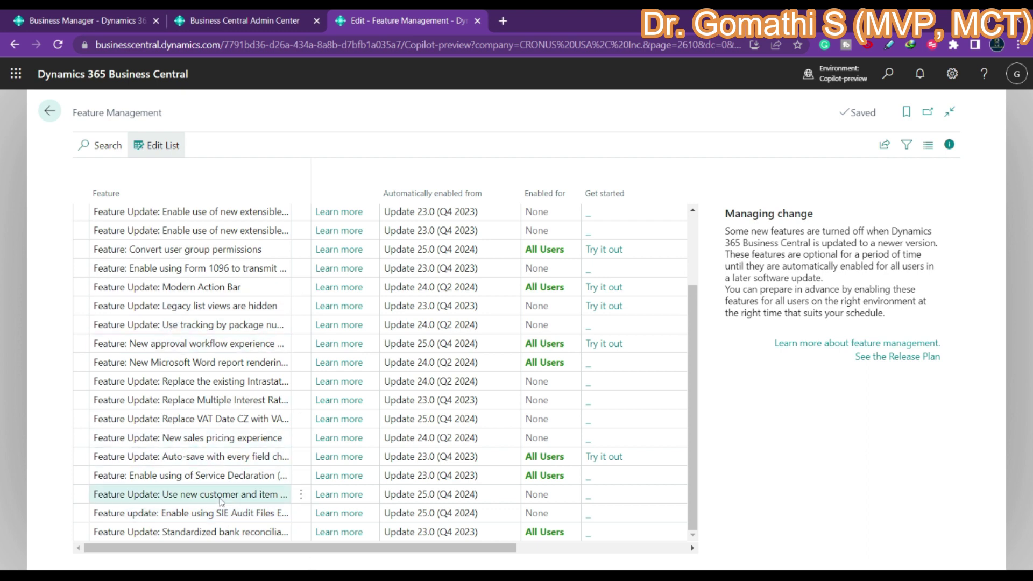
scroll(221, 500, up, 5)
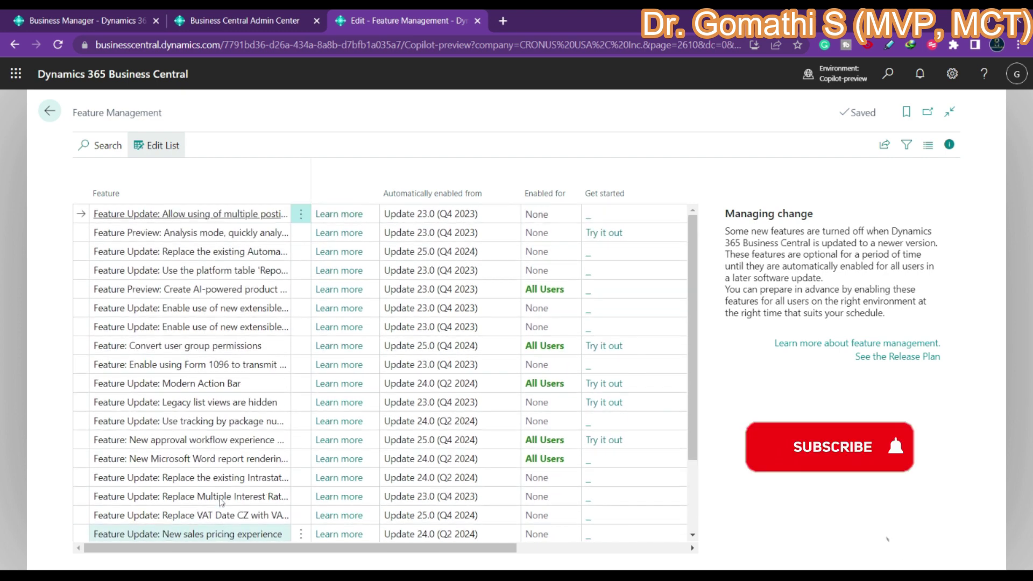
click(240, 290)
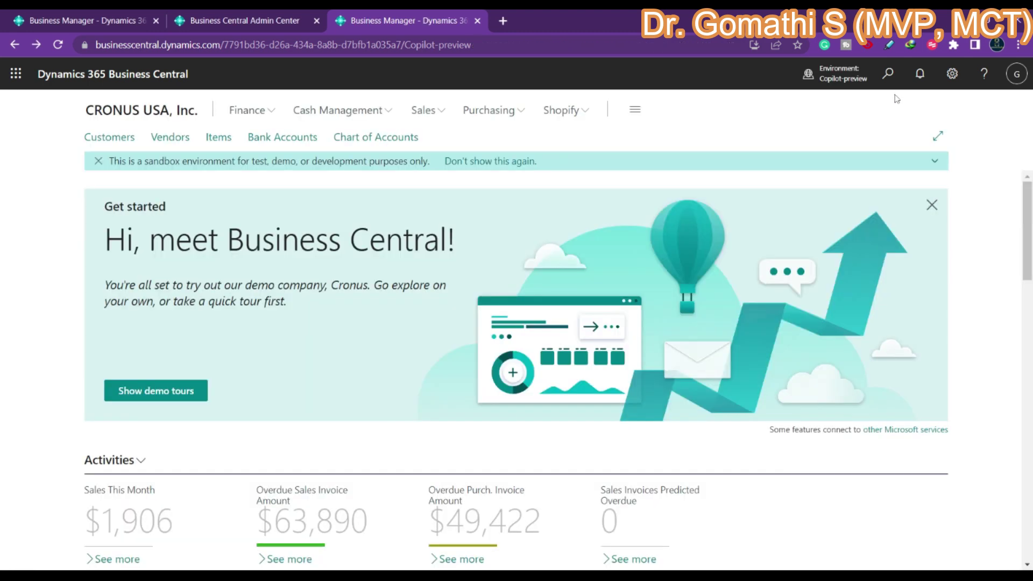
Step: Search for 'Item' and open the 1920-S ANTWERP Conference Table card from the Items list
click(888, 75)
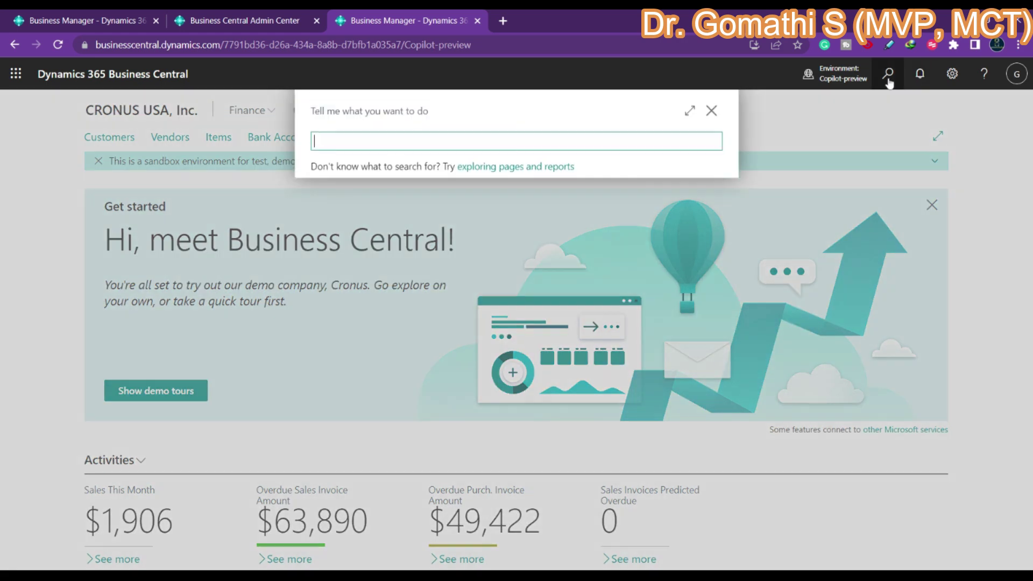
text(Item)
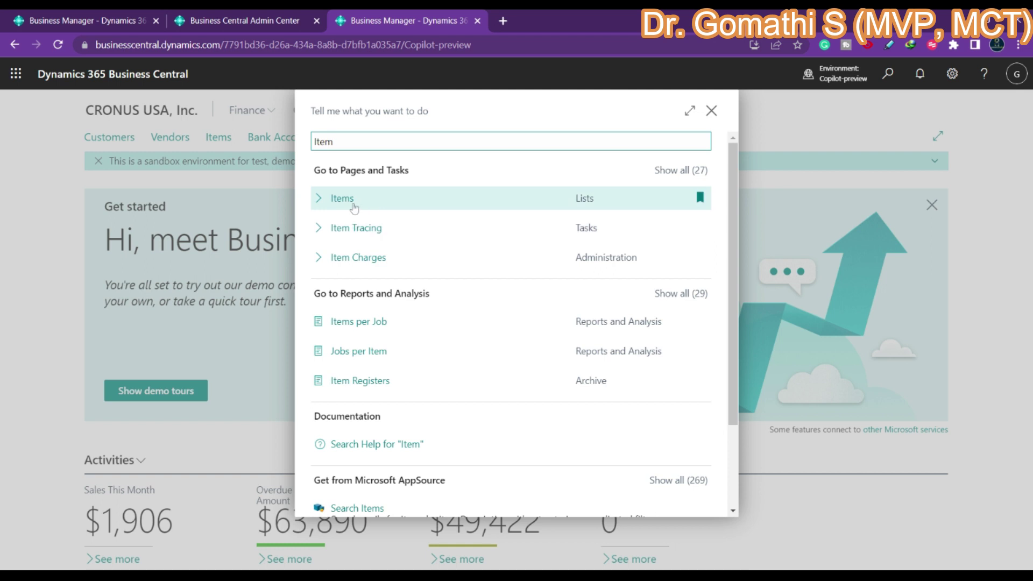
click(354, 205)
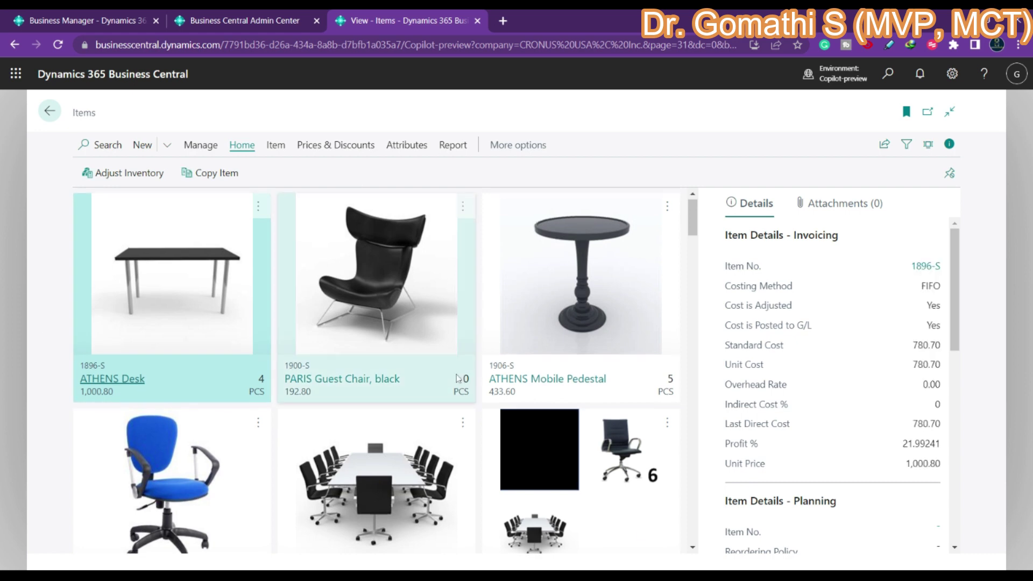
scroll(458, 378, down, 3)
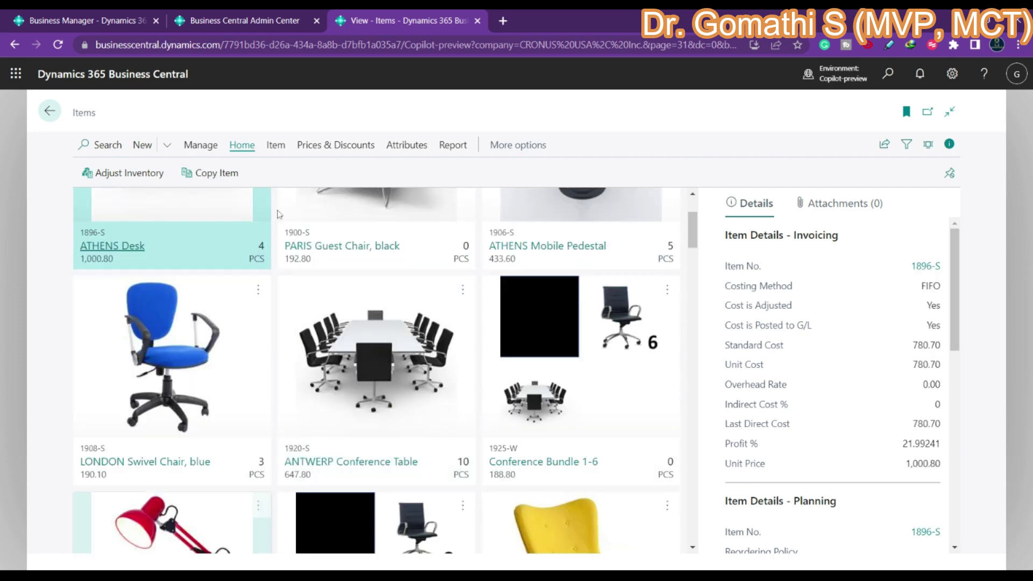
click(491, 446)
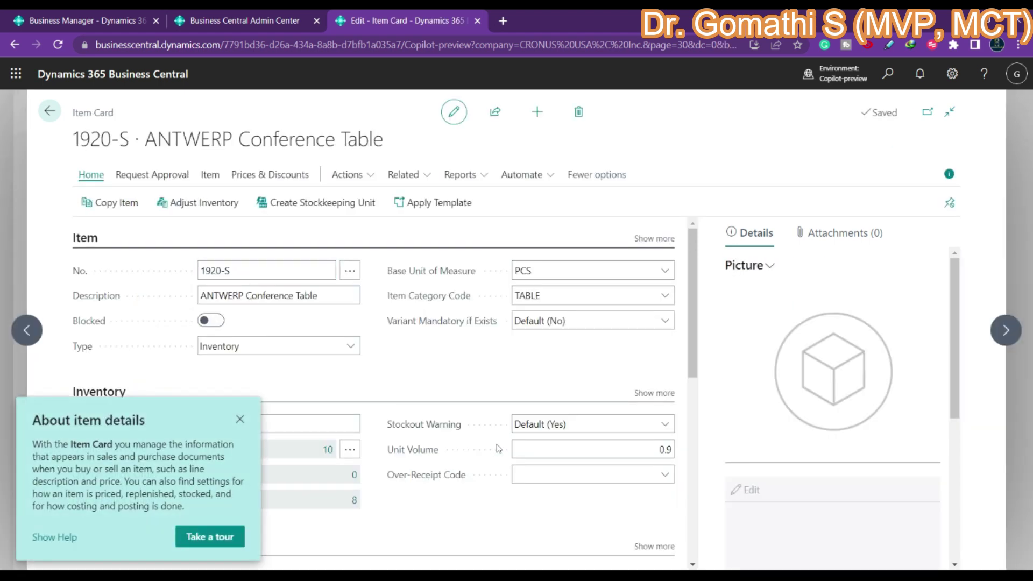
Step: Request a Copilot draft from the Marketing Text section of the Details FactBox
scroll(861, 409, down, 5)
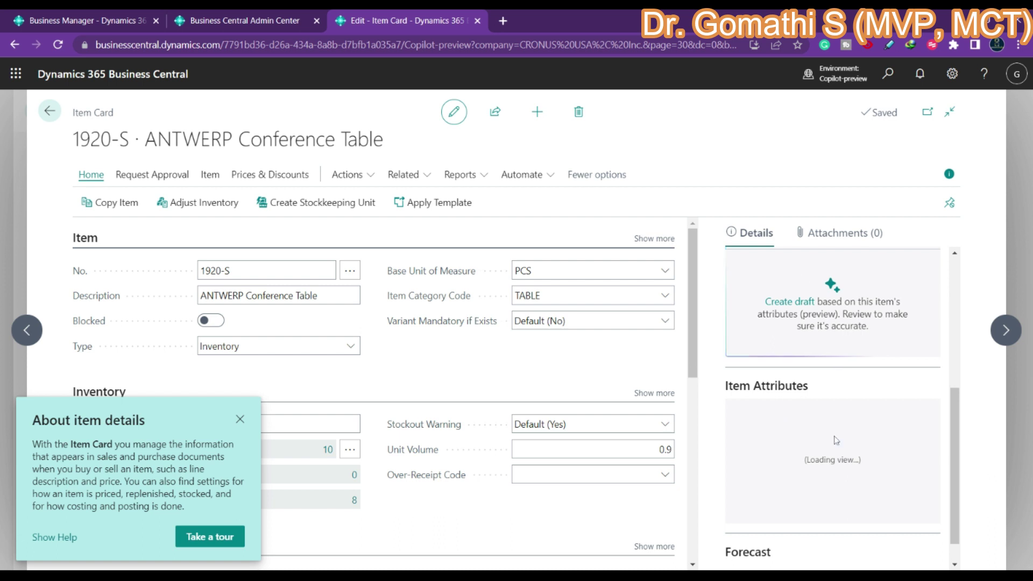
scroll(841, 429, up, 3)
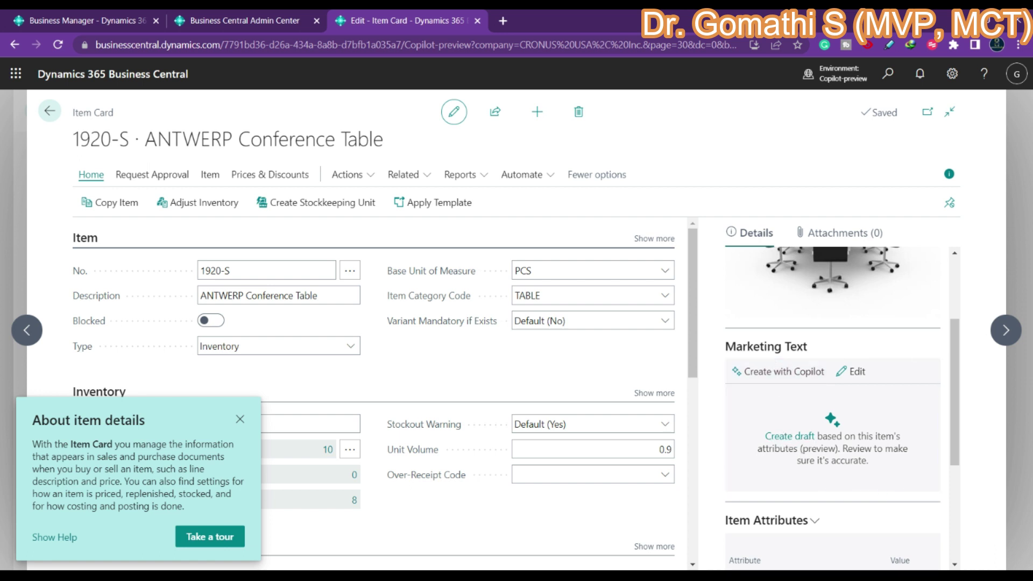
click(796, 441)
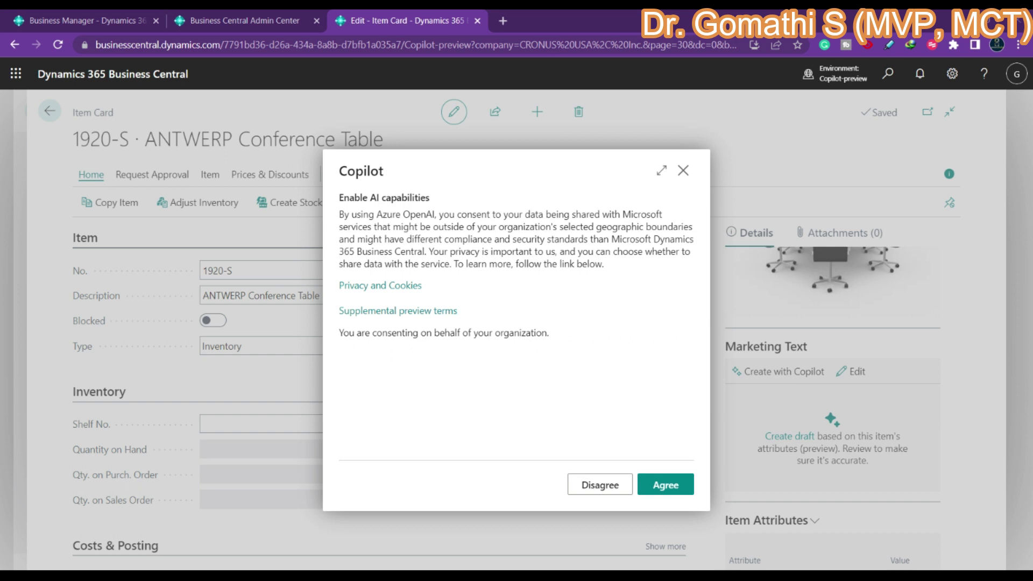
Step: Agree to enable Copilot AI capabilities, review the explanation, and dismiss the dialog
click(667, 486)
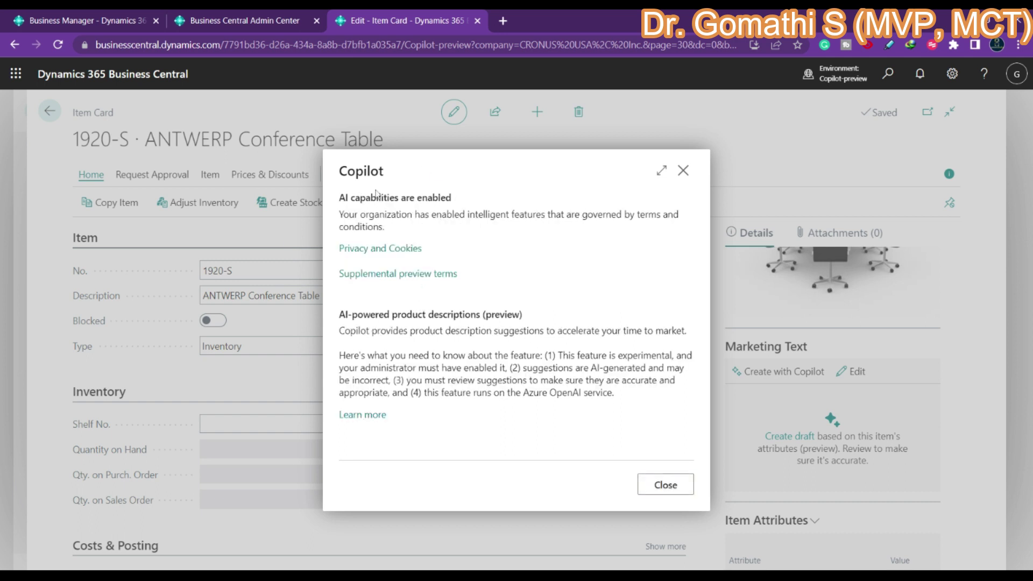
drag(340, 201, 464, 201)
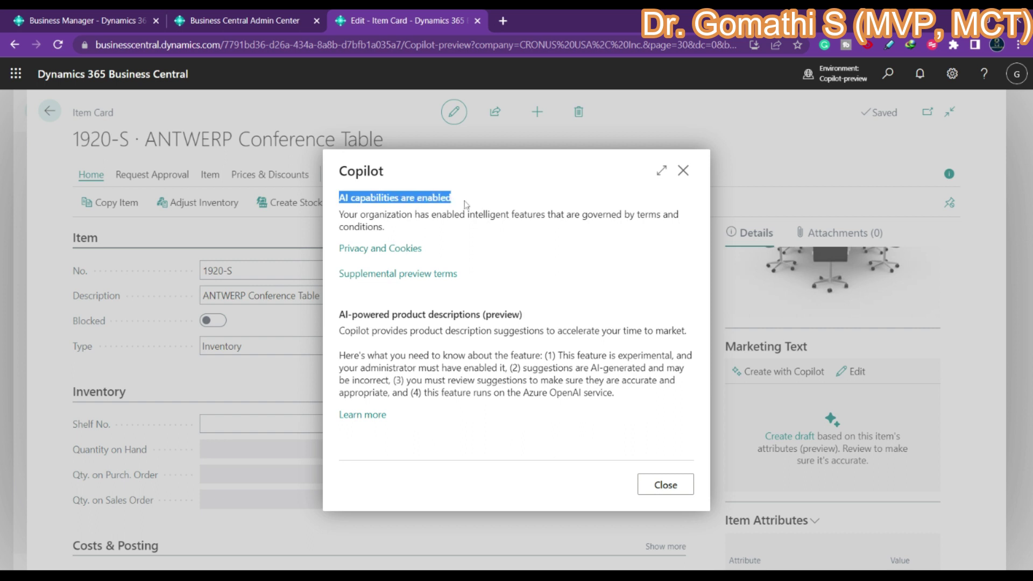
drag(345, 356, 629, 399)
click(630, 401)
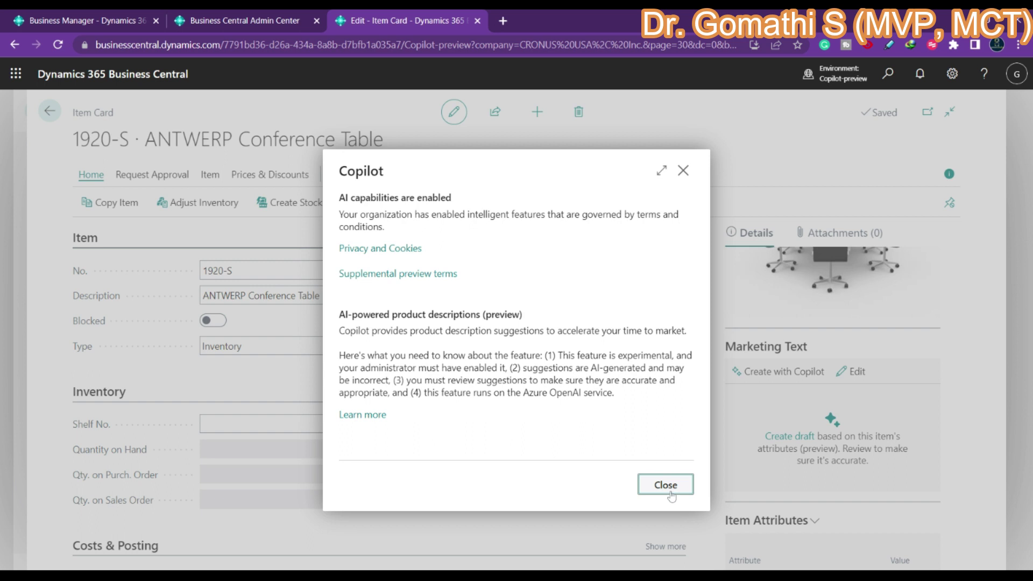
click(672, 496)
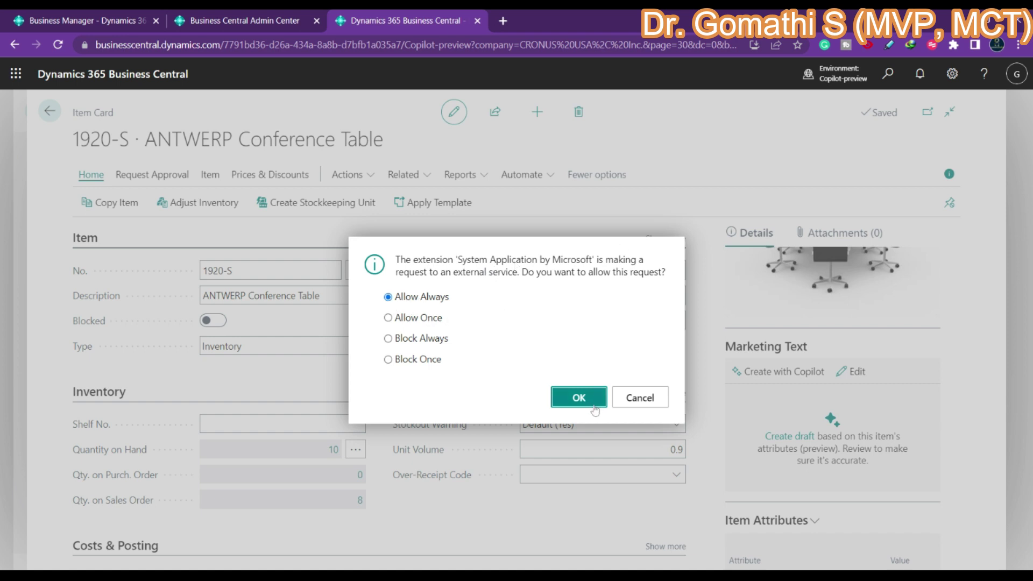
Step: Always allow the external service request and review the 'Make your space ANT-werp' draft
click(565, 397)
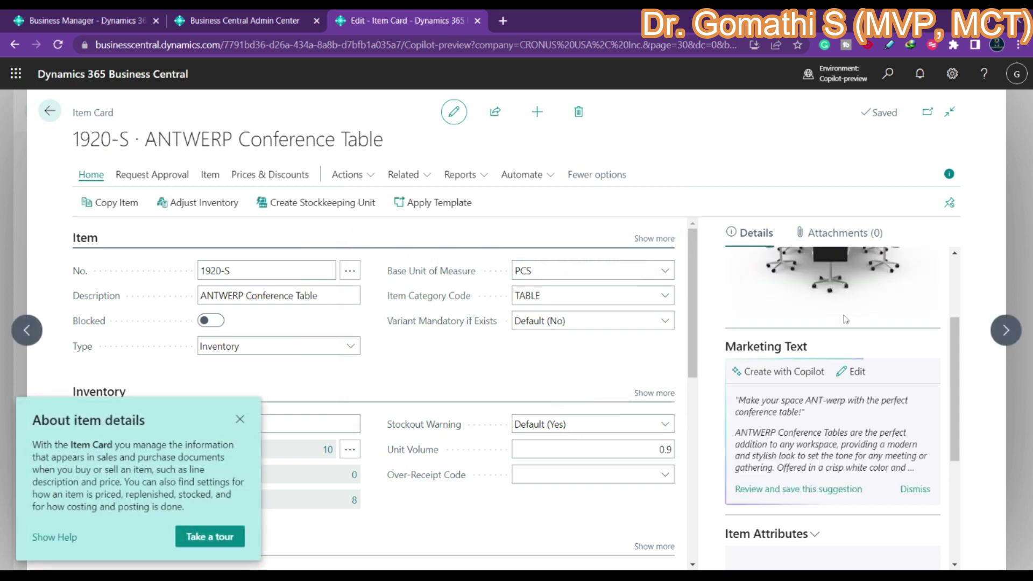
drag(736, 406, 806, 413)
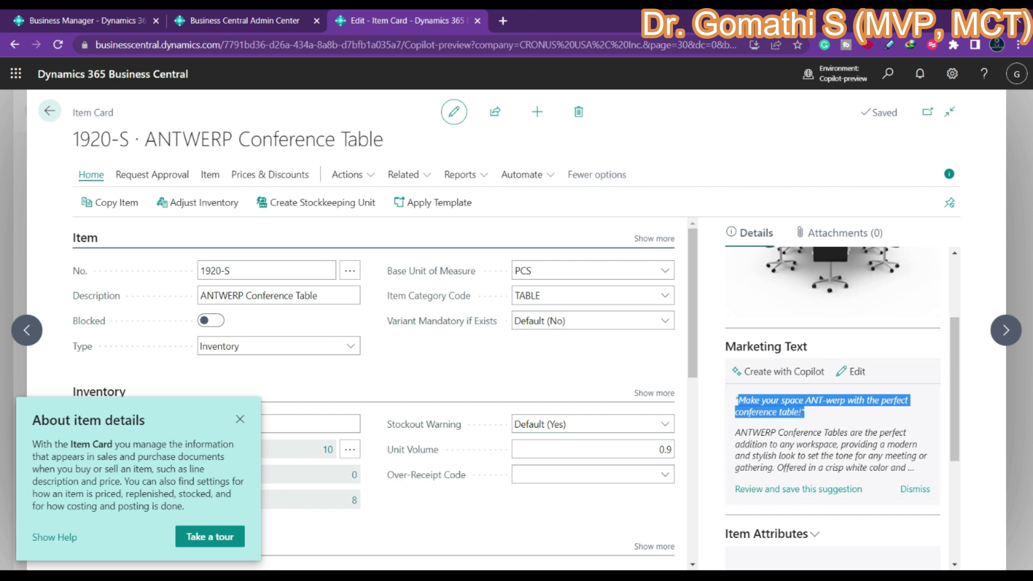
scroll(833, 403, down, 1)
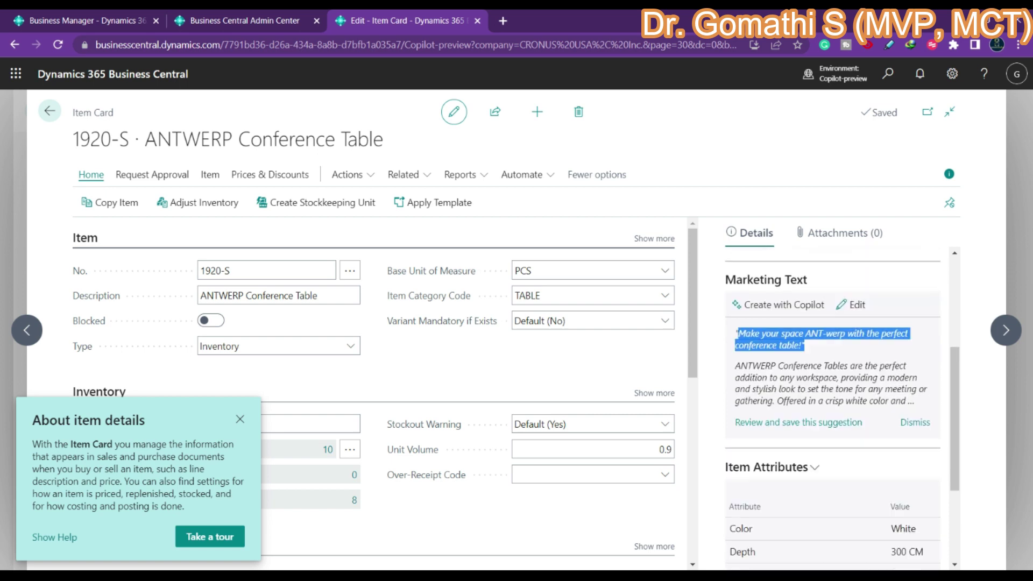
click(914, 403)
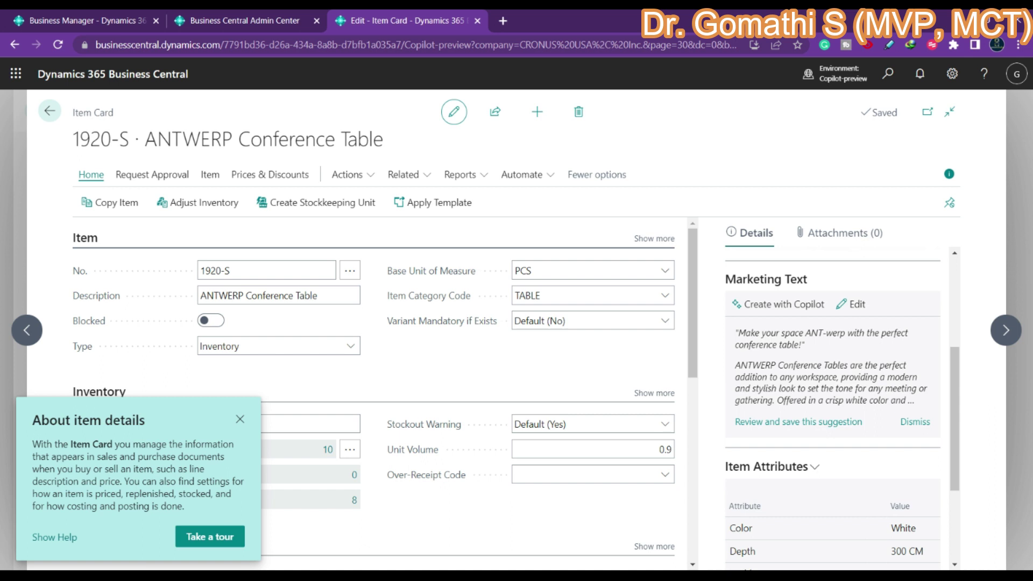
scroll(849, 412, up, 1)
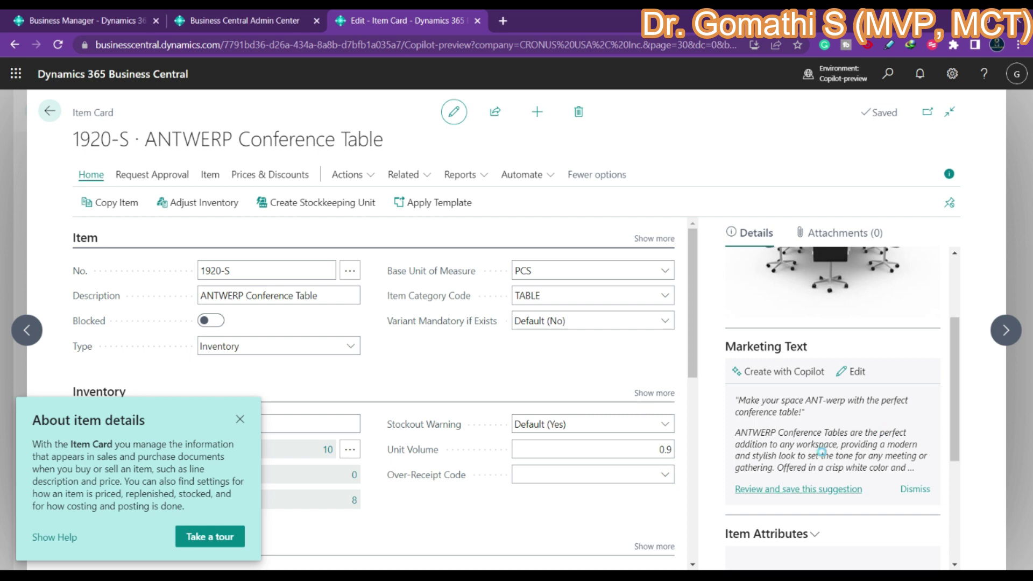
Step: Regenerate the marketing text and read the new 'Let's ANTWERP your workspace!' draft
click(824, 372)
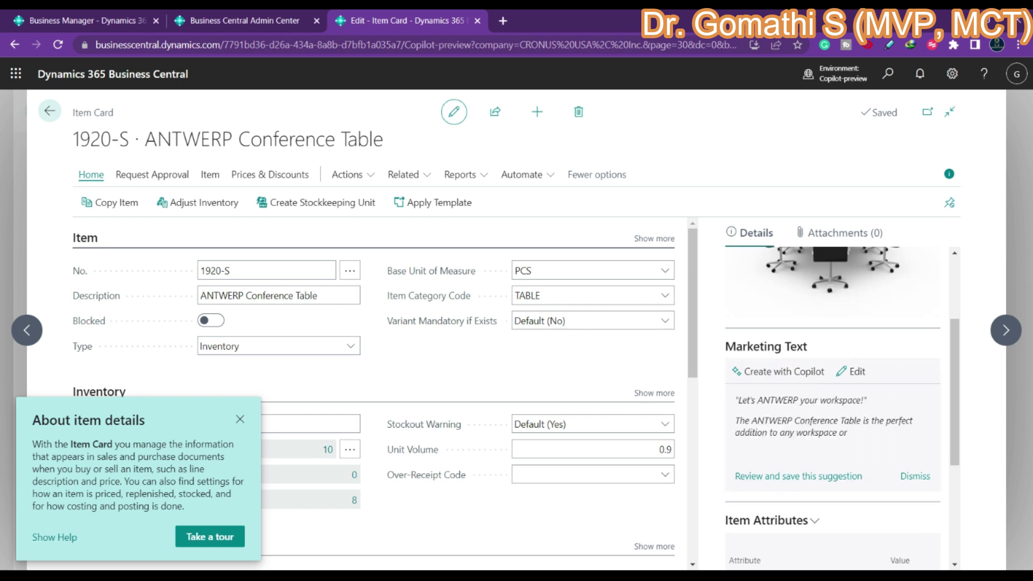
scroll(840, 426, down, 1)
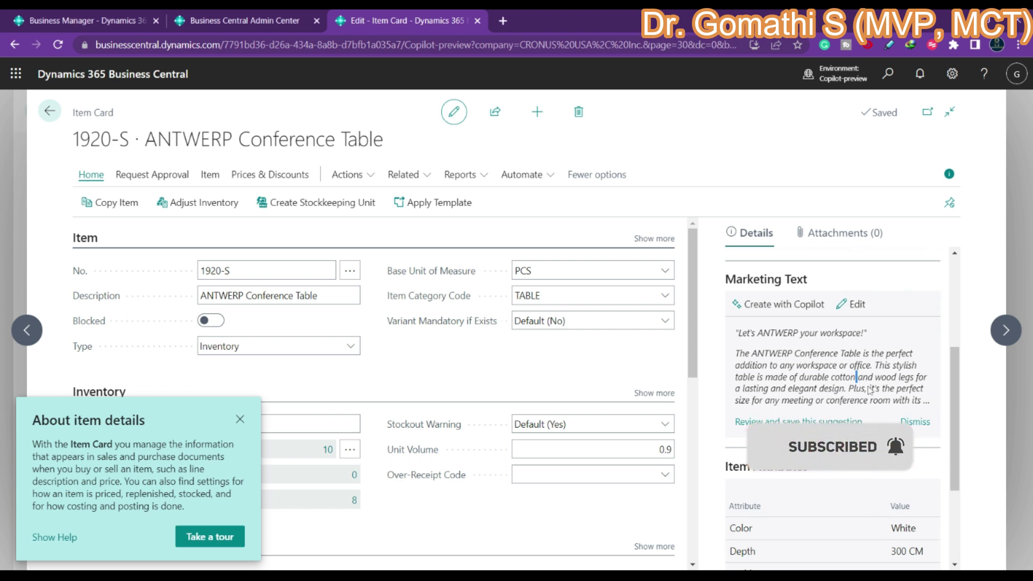
drag(750, 353, 736, 333)
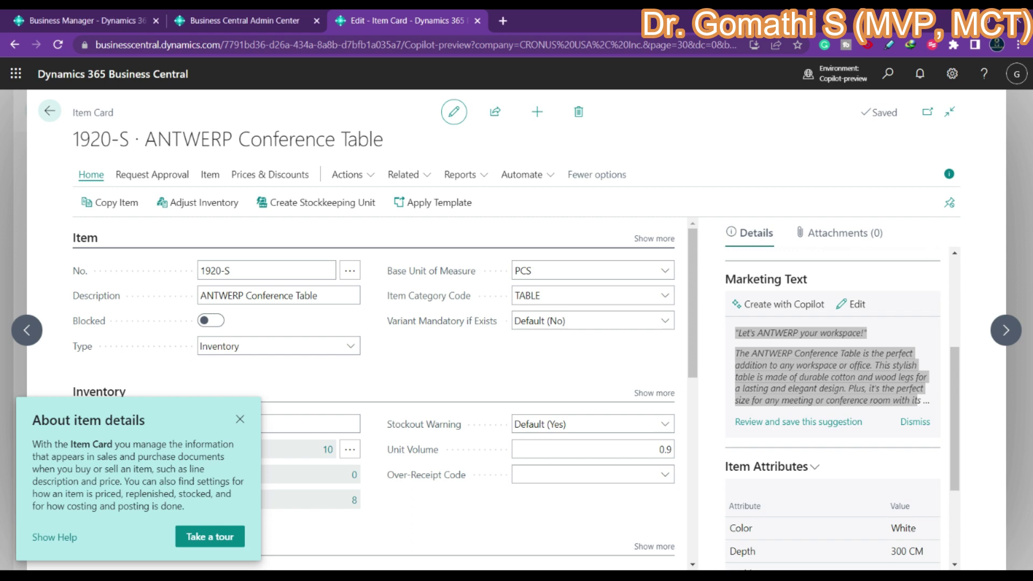
drag(736, 331, 968, 287)
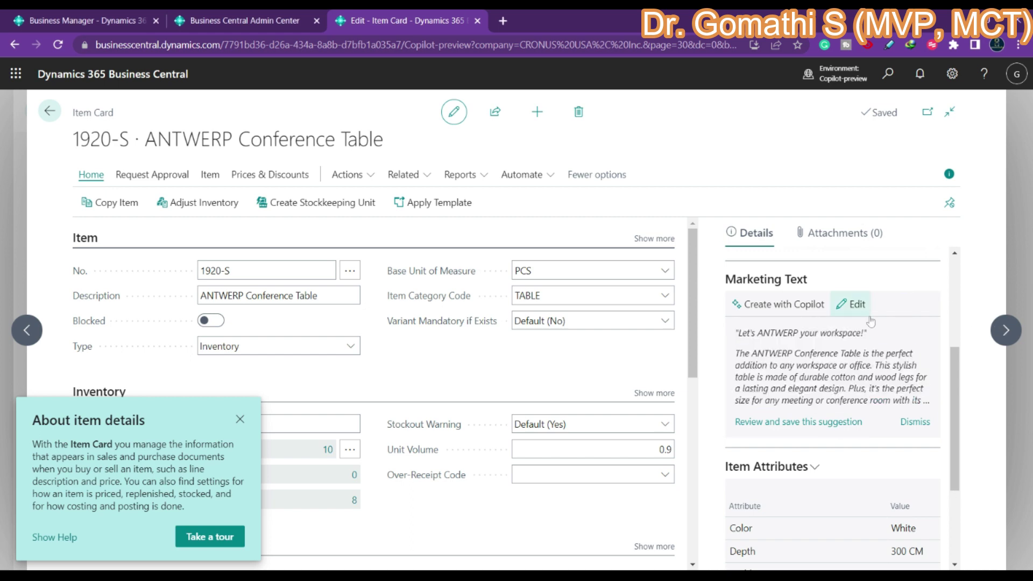
Step: Open the Copilot marketing-text editor and review the included attributes: 300 cm depth, 150 cm width, 130 cm height, white
click(847, 302)
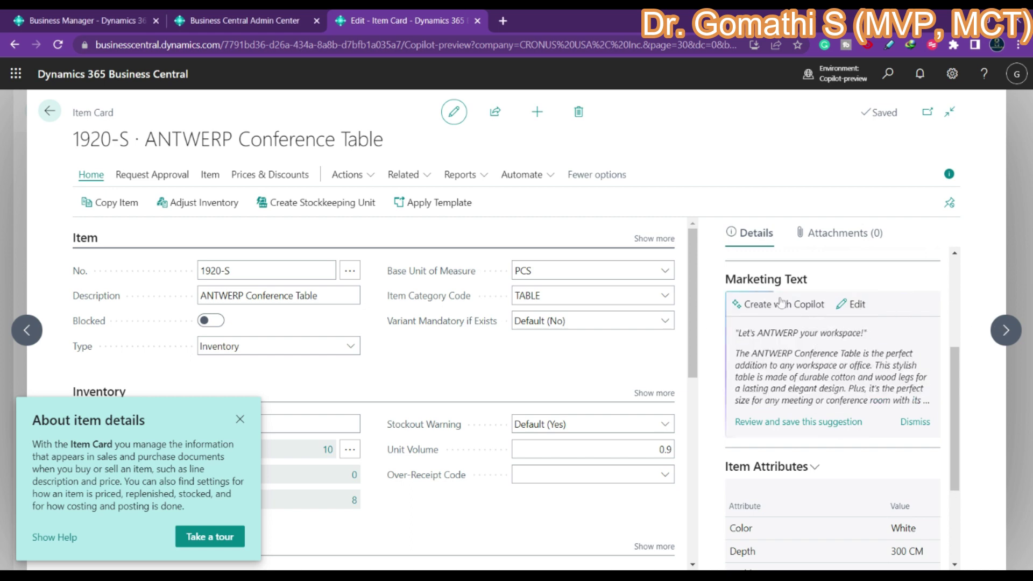
click(854, 305)
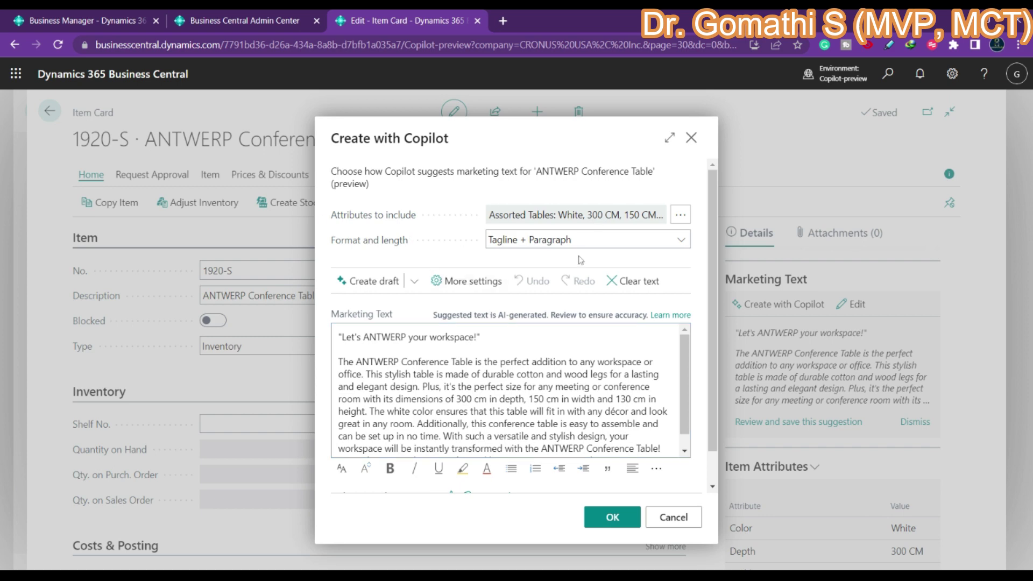
click(681, 215)
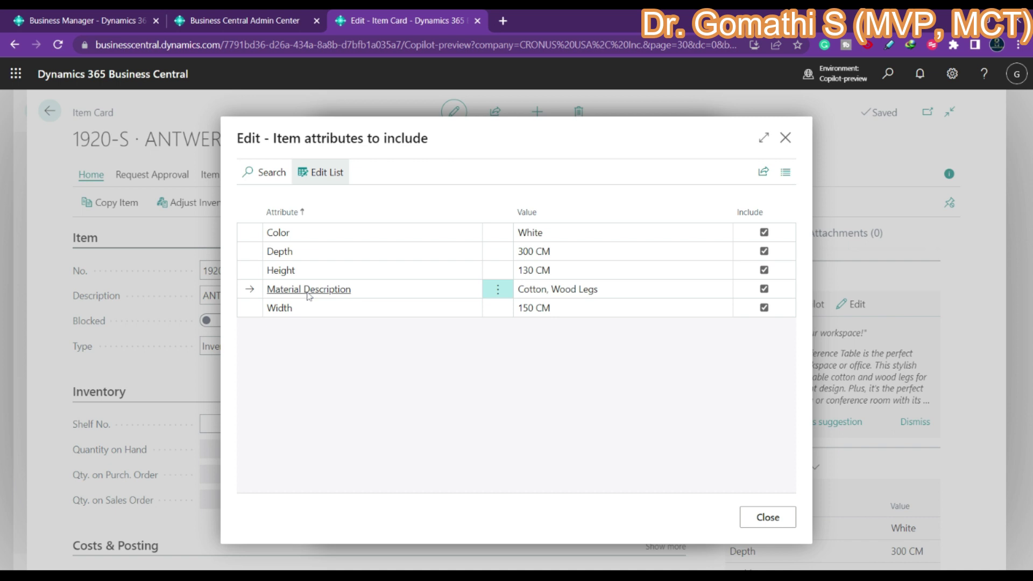
click(778, 518)
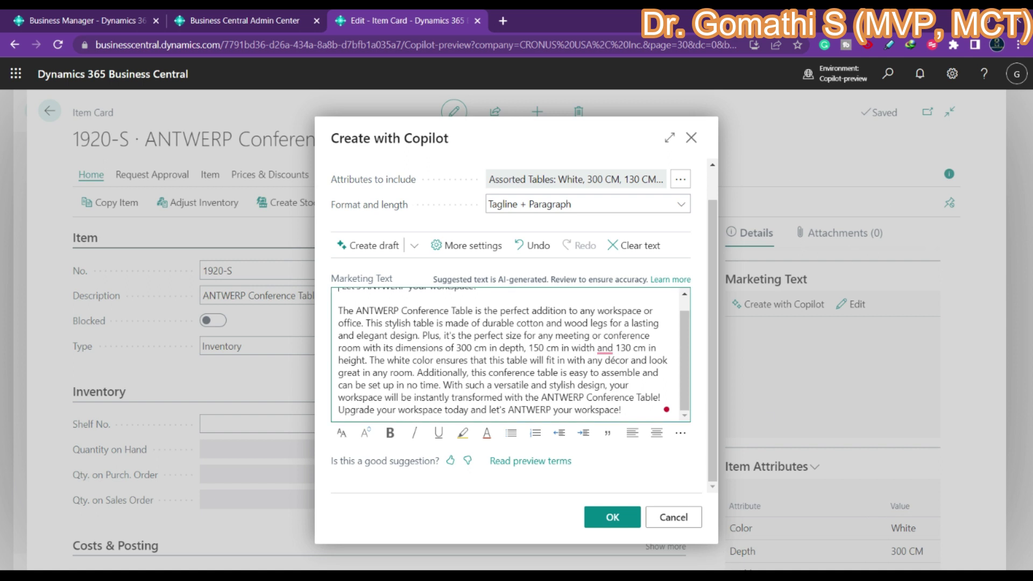
Step: Accept the grammar suggestion adding a comma before 'and 130 cm'
scroll(512, 356, up, 1)
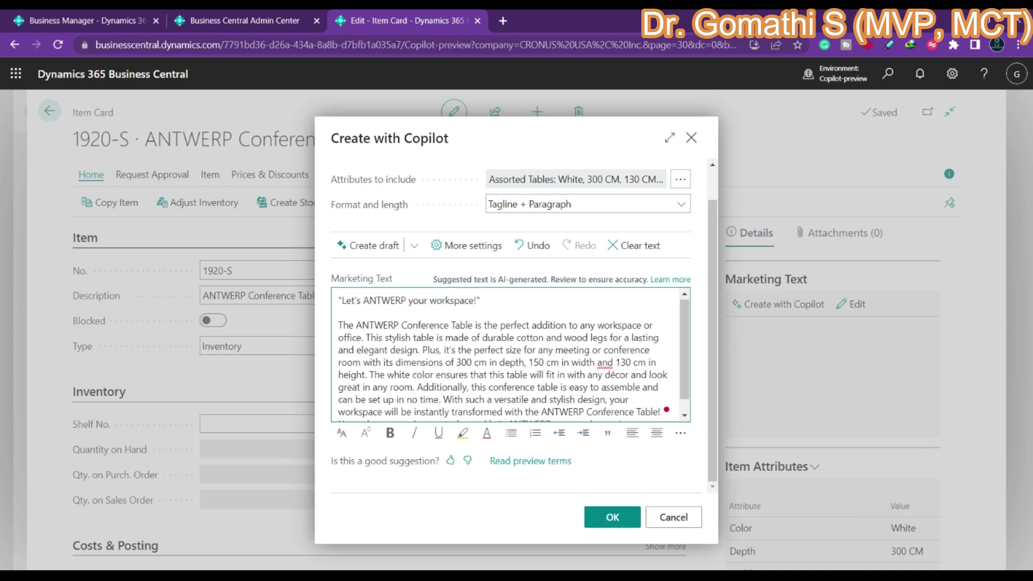
drag(338, 302, 657, 339)
click(648, 363)
mouse_move(605, 365)
click(618, 396)
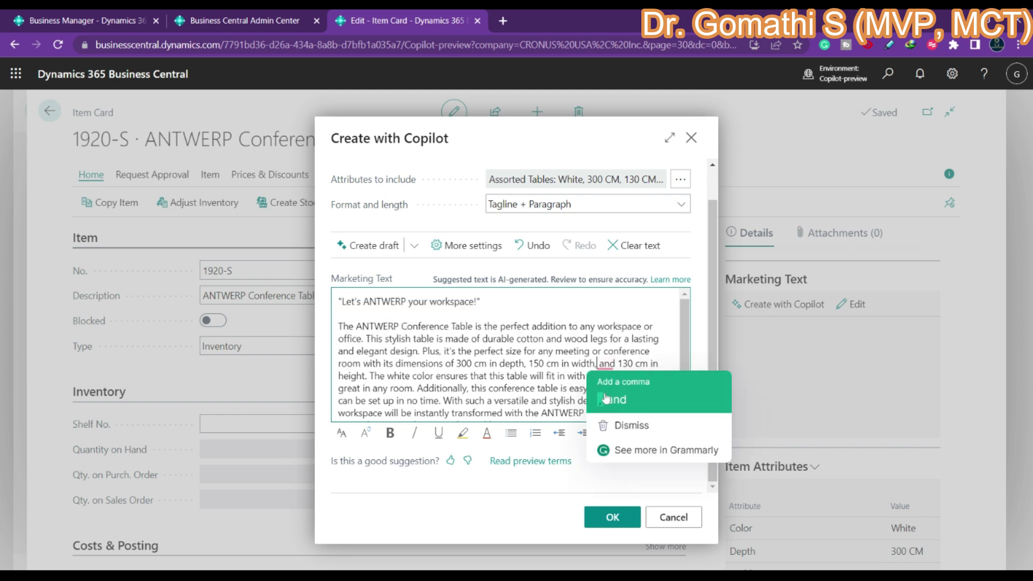
Step: Show the tone and emphasis settings and check the Create draft options without regenerating
click(466, 247)
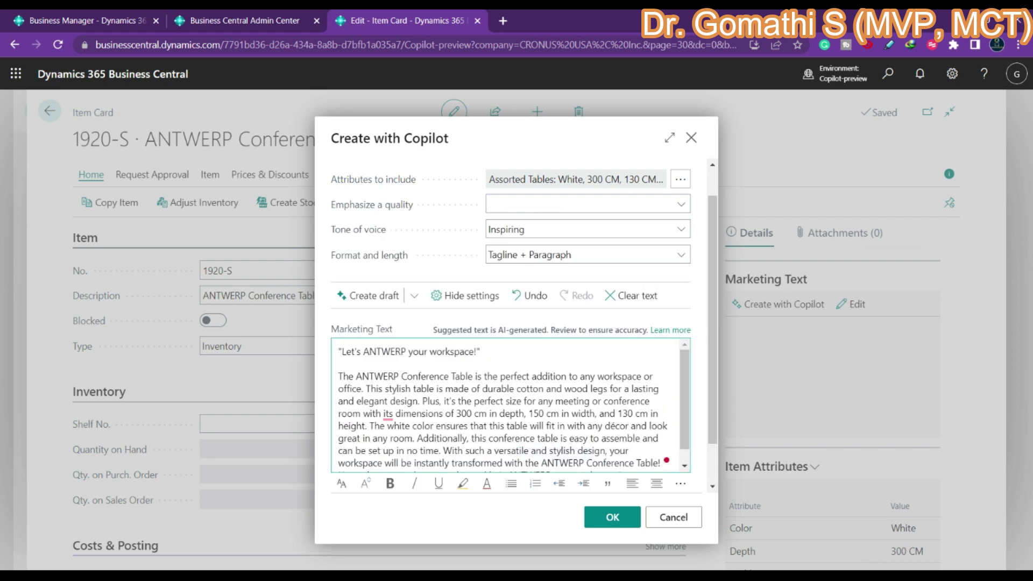
click(414, 296)
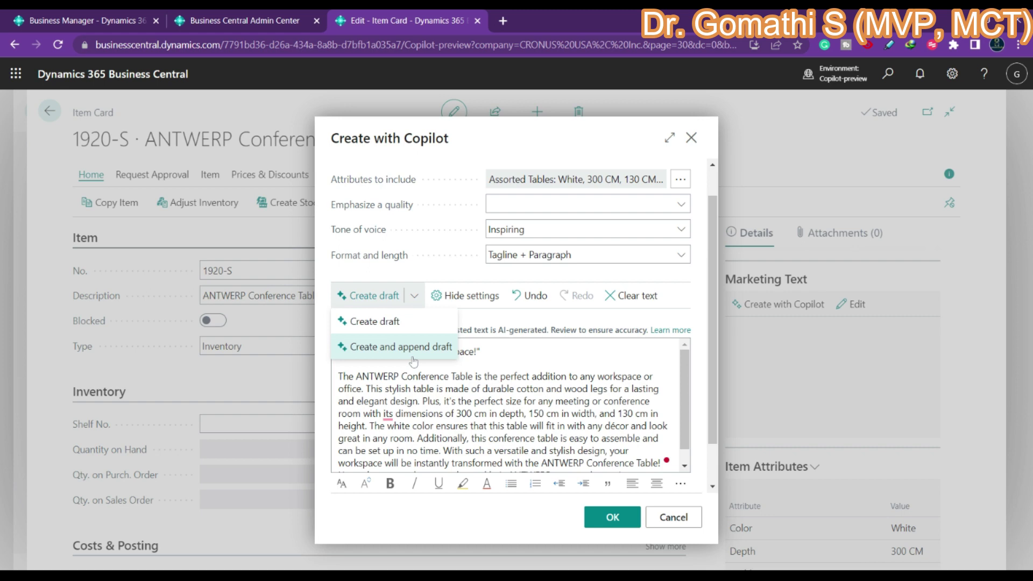
click(597, 413)
scroll(511, 404, down, 1)
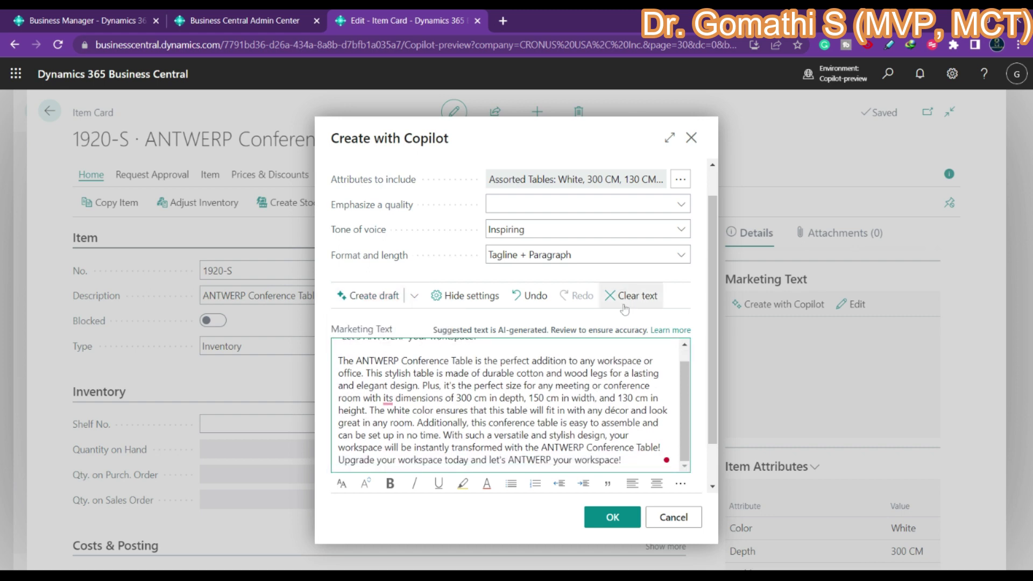
scroll(419, 422, up, 1)
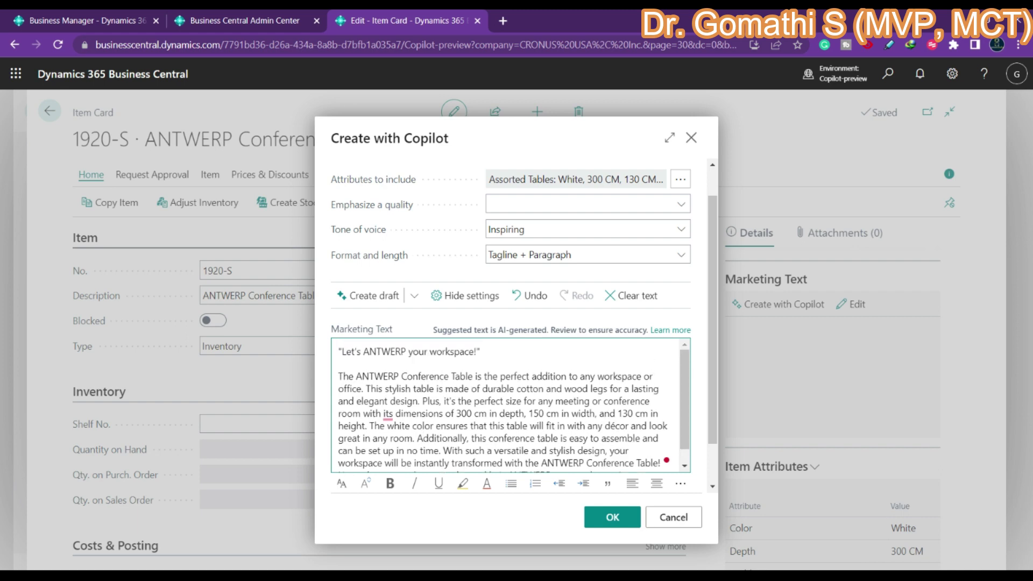
Step: Accept the fix removing 'its' and make the tagline 'Let's ANTWERP your workspace!' bold
mouse_move(387, 414)
click(391, 450)
drag(492, 351, 609, 389)
click(391, 483)
Step: Highlight 'durable cotton' in yellow, check the extra formatting tools, and accept the edited marketing text
click(383, 451)
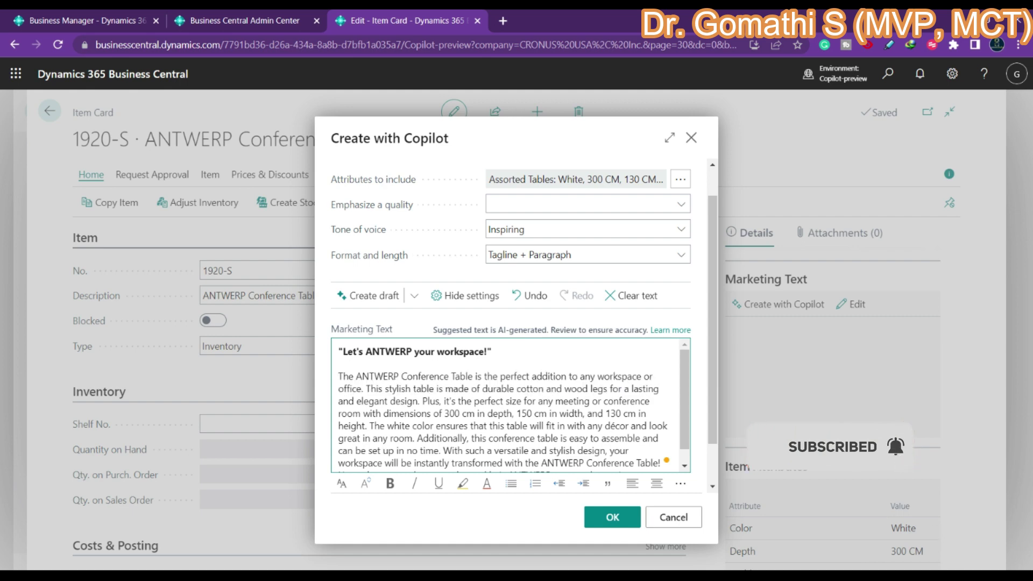
click(483, 388)
drag(483, 389, 545, 389)
click(464, 484)
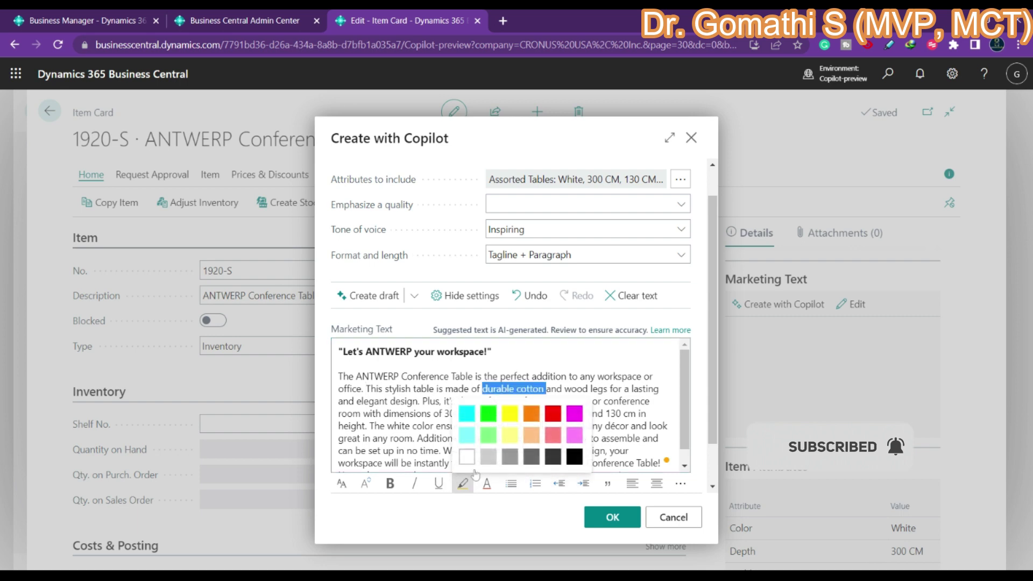
click(510, 413)
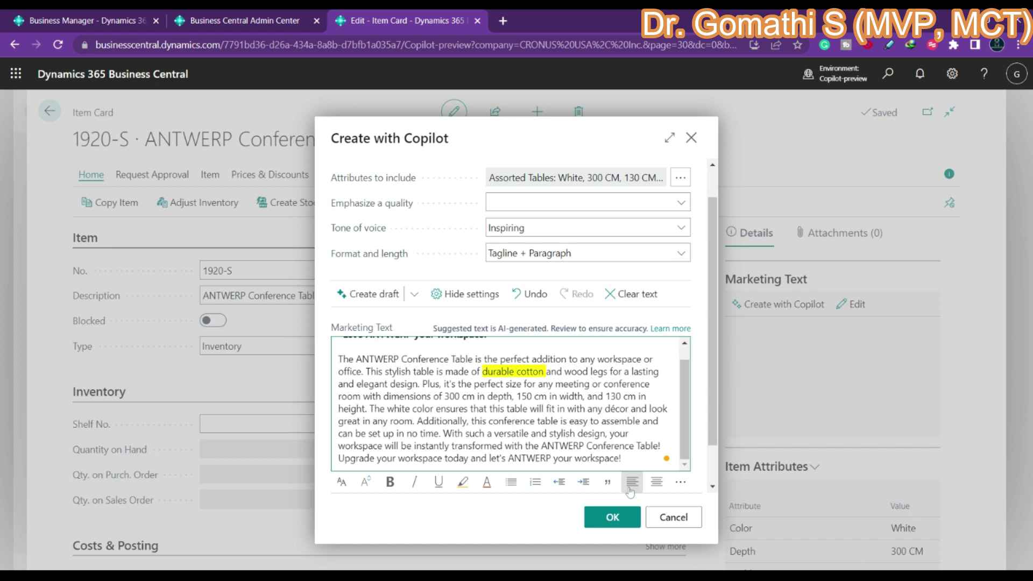
click(681, 481)
click(613, 517)
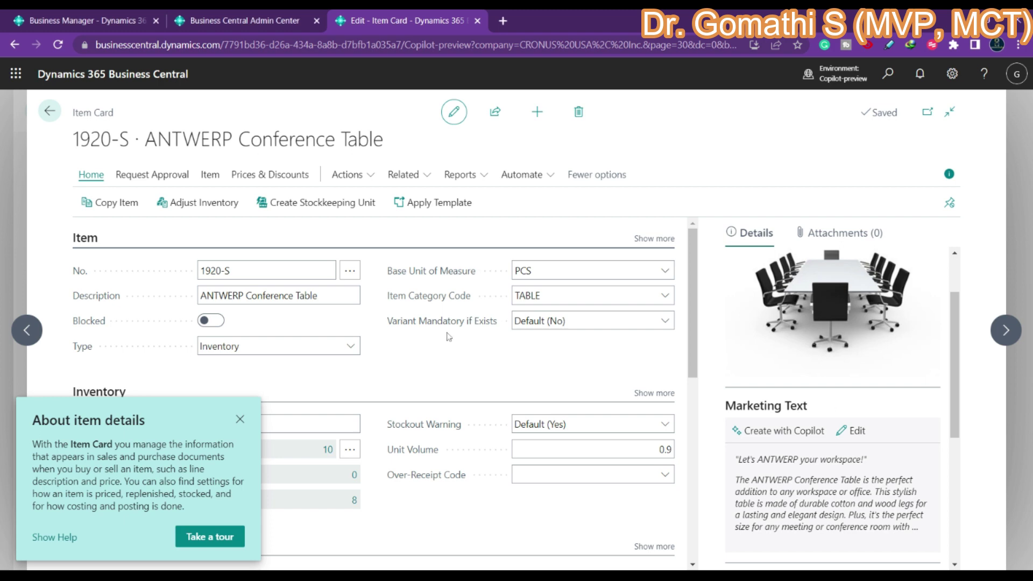
Step: Reopen the marketing text in Copilot and change Format and length from Paragraph to Brief
click(856, 431)
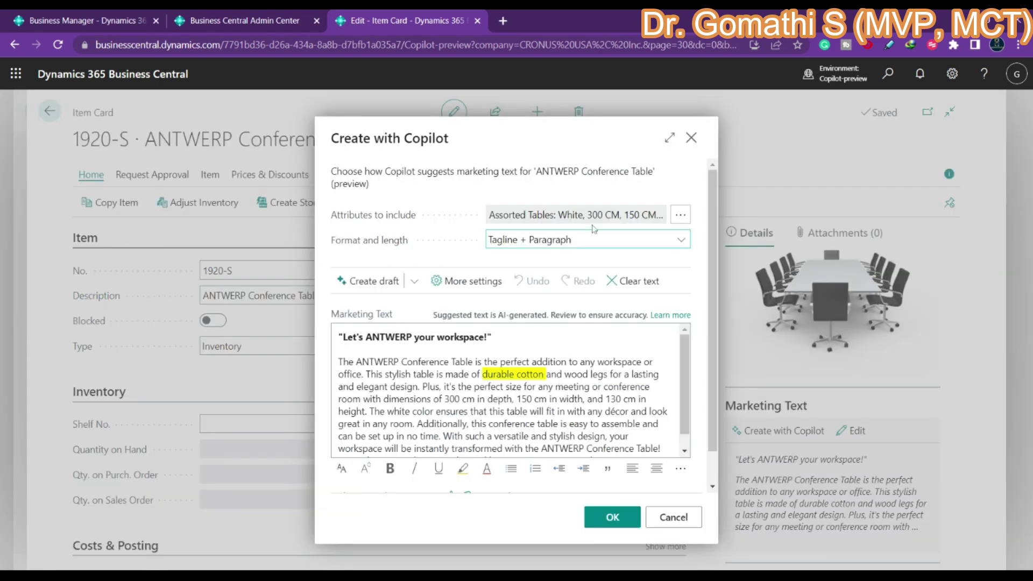
drag(493, 337, 667, 456)
click(338, 362)
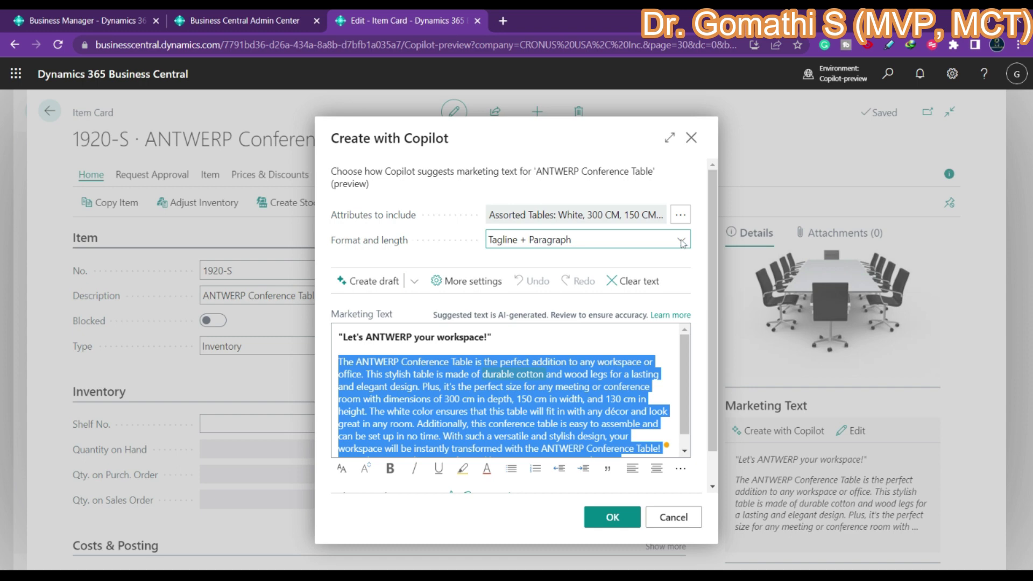
click(622, 271)
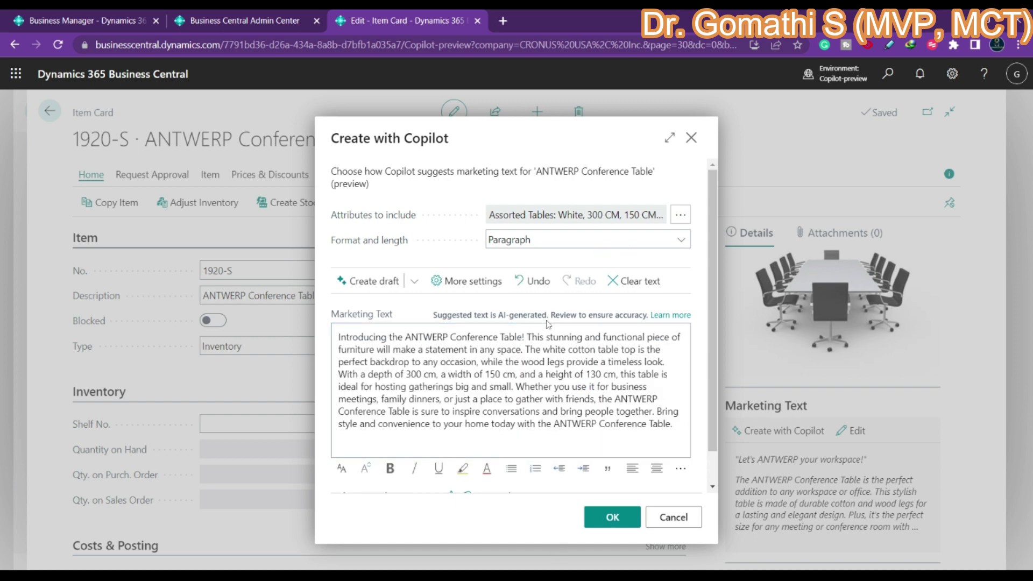
click(682, 242)
click(531, 295)
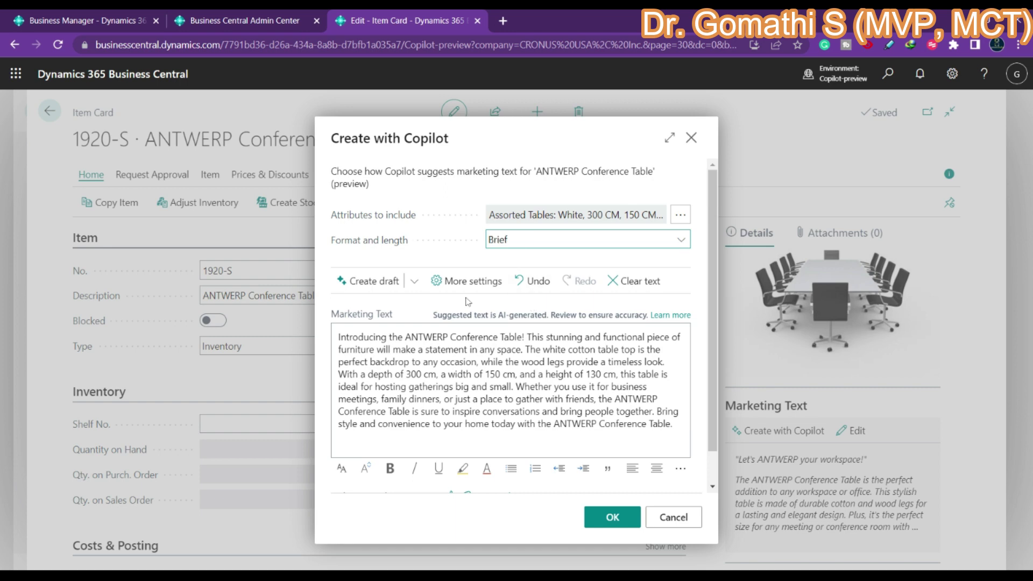
Step: Generate a Brief draft, expand the editor, then discard it and dismiss the About item details tip
click(371, 281)
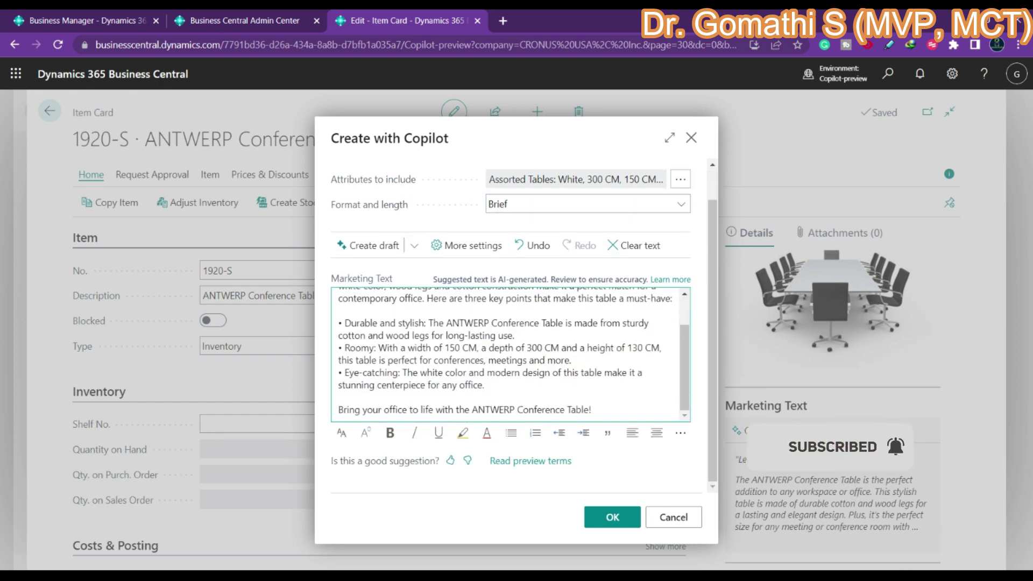
click(670, 137)
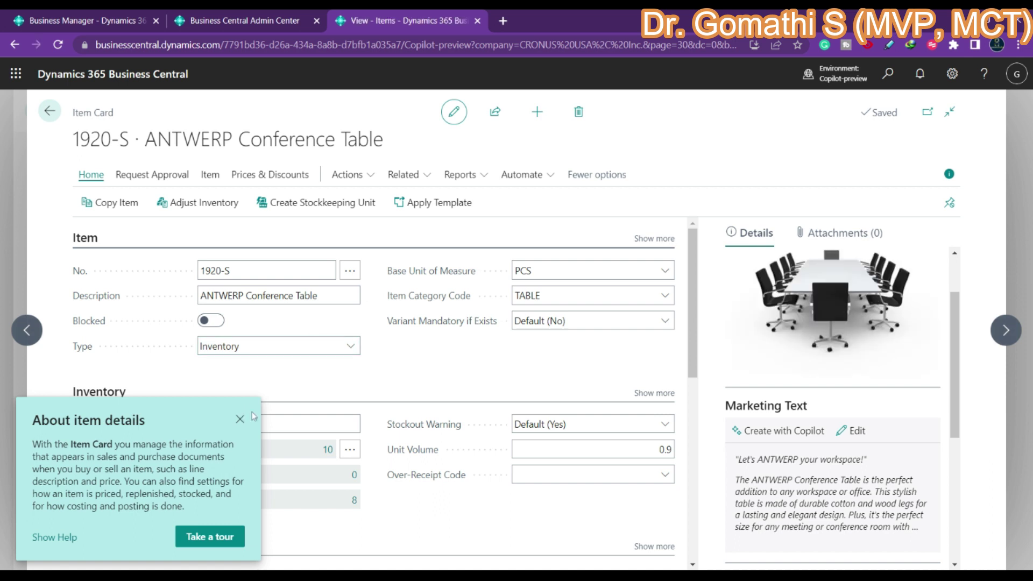
click(246, 421)
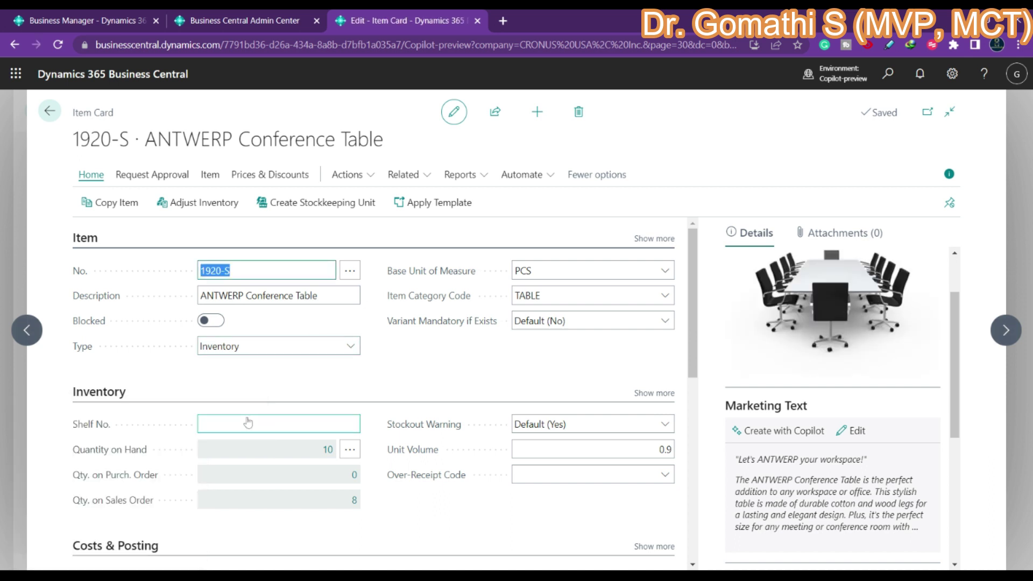